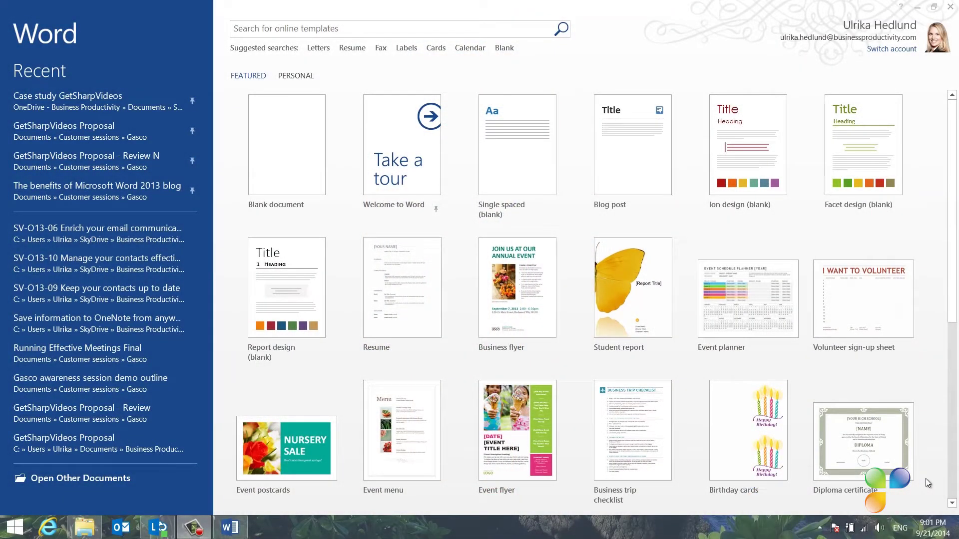
- Create a blank document with 'Keep your contacts up to date' as a Title-style heading and an empty line below
left_click(293, 153)
type("Keep your contacts up to date")
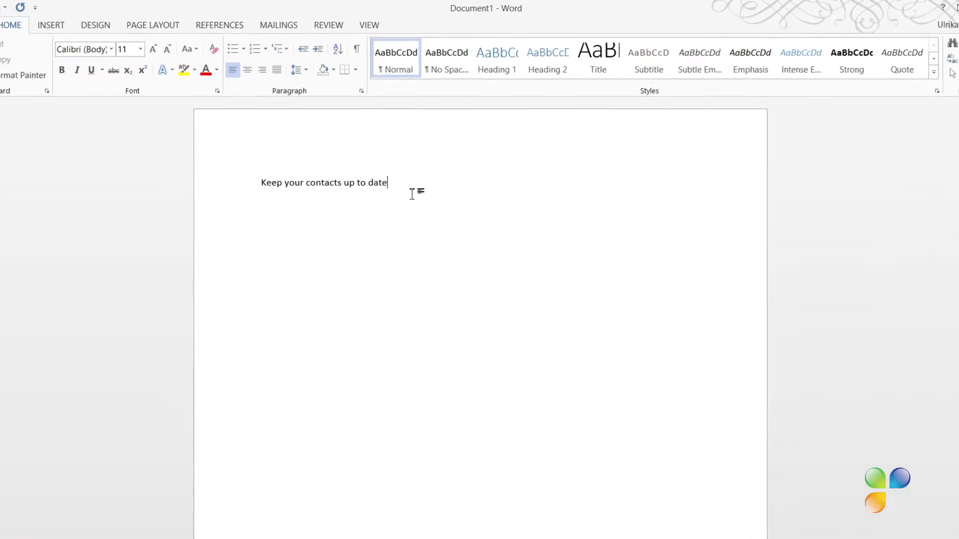
left_click(232, 199)
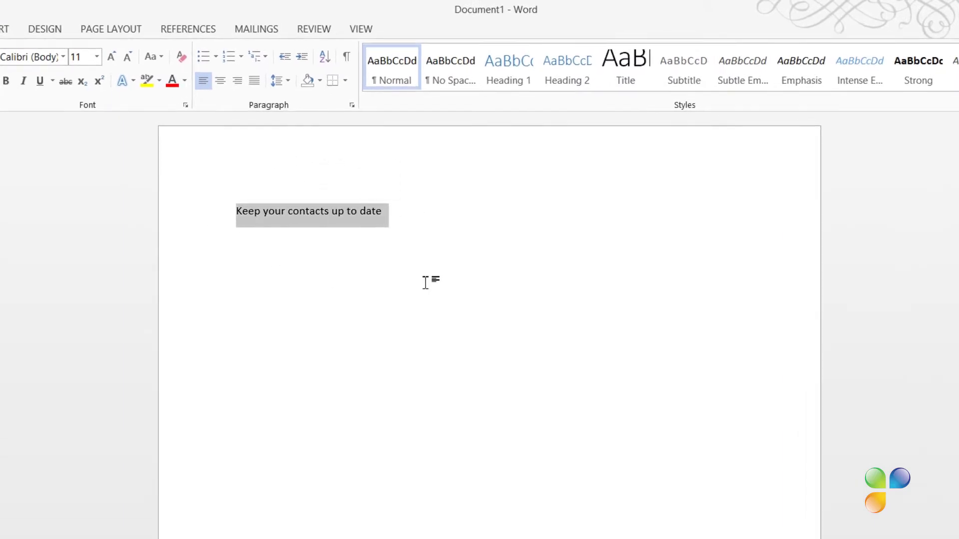
left_click(618, 81)
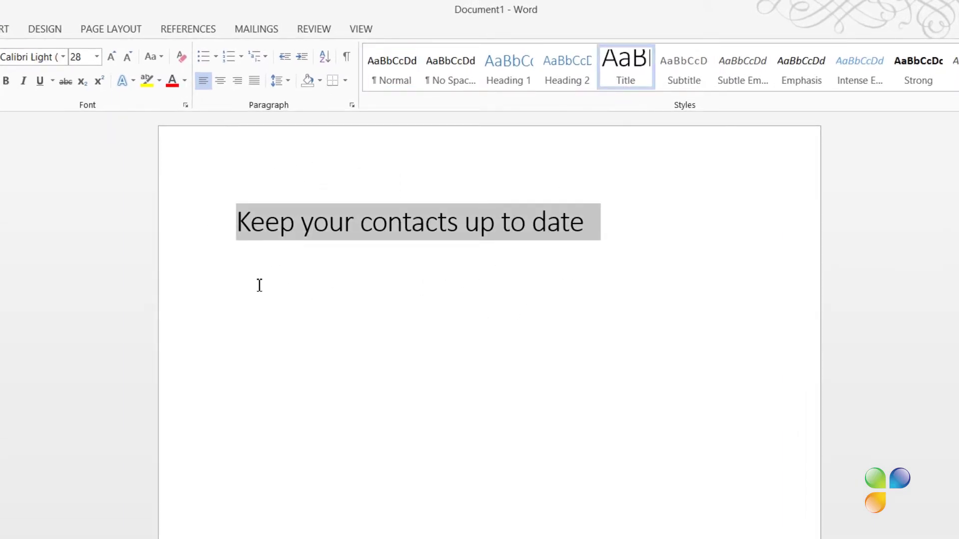
left_click(240, 282)
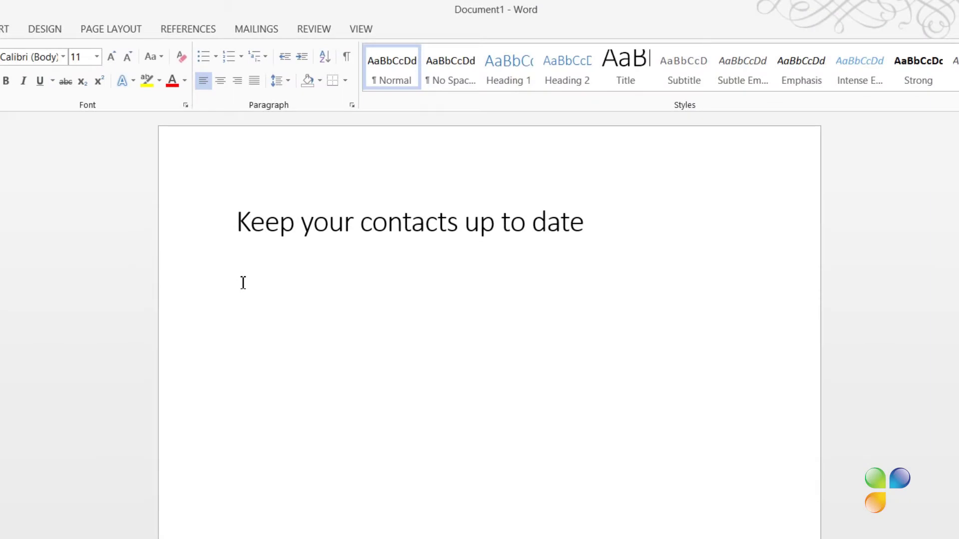
- Type the eight section names, from 'Introduction' and 'Using the Favorites List', and make them Heading 1
type("Introduction Using ")
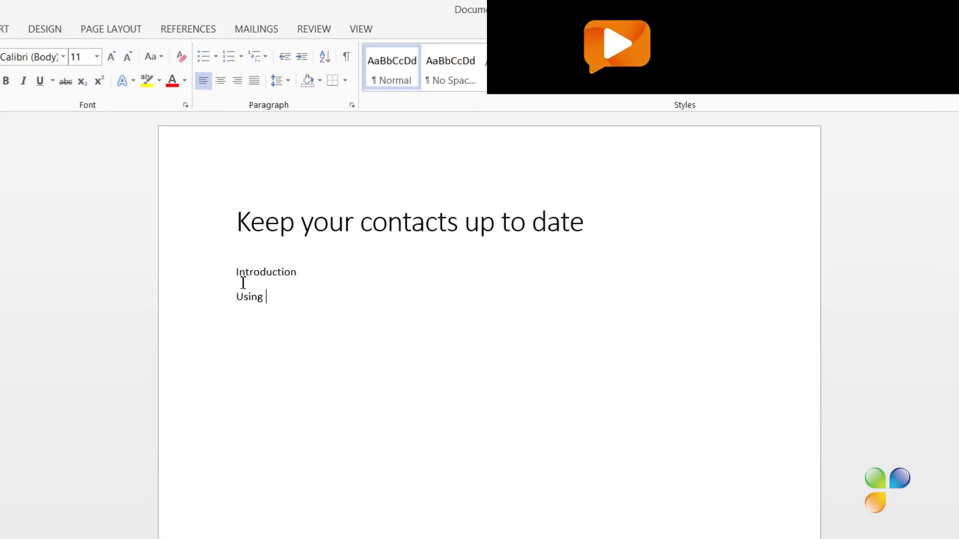
type("the Favori")
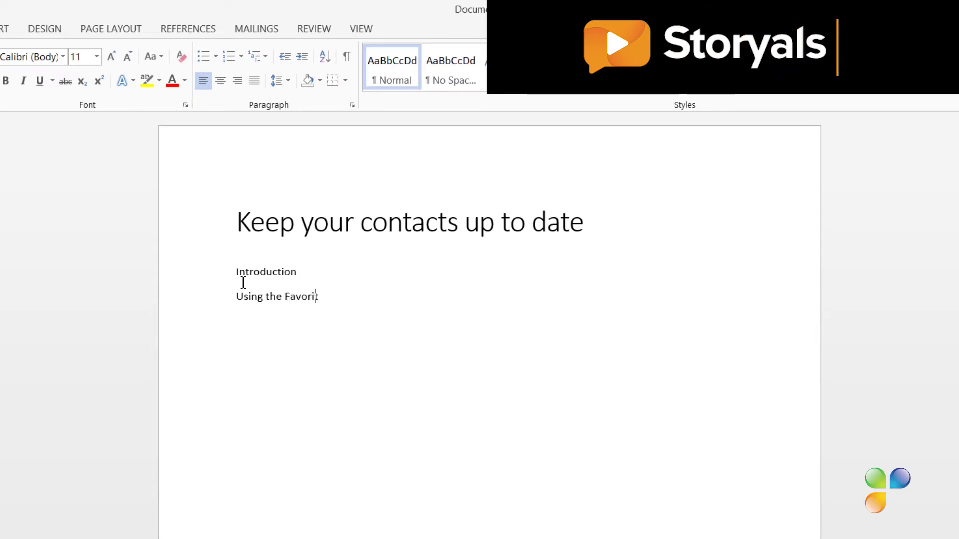
type("tes List")
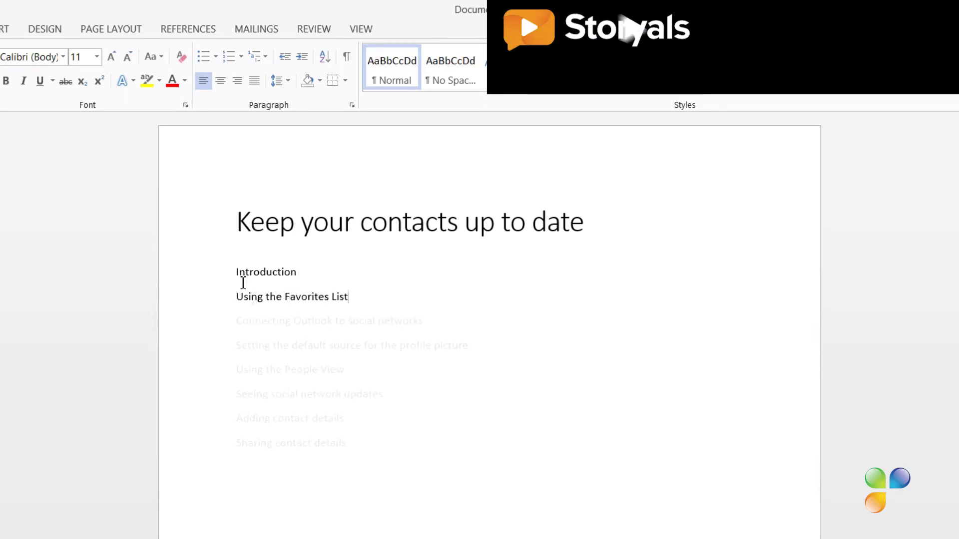
left_click(231, 270)
left_click(383, 449, "shift")
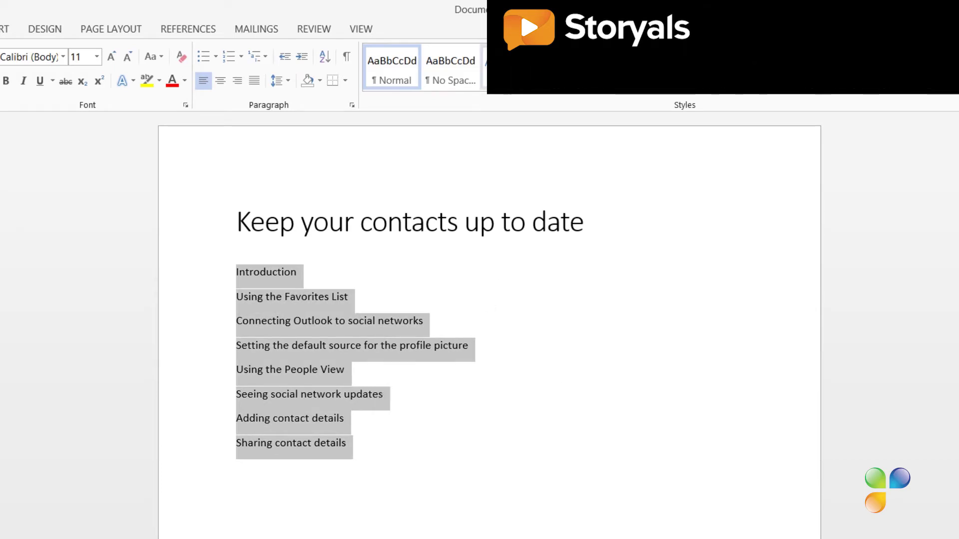
left_click(510, 69)
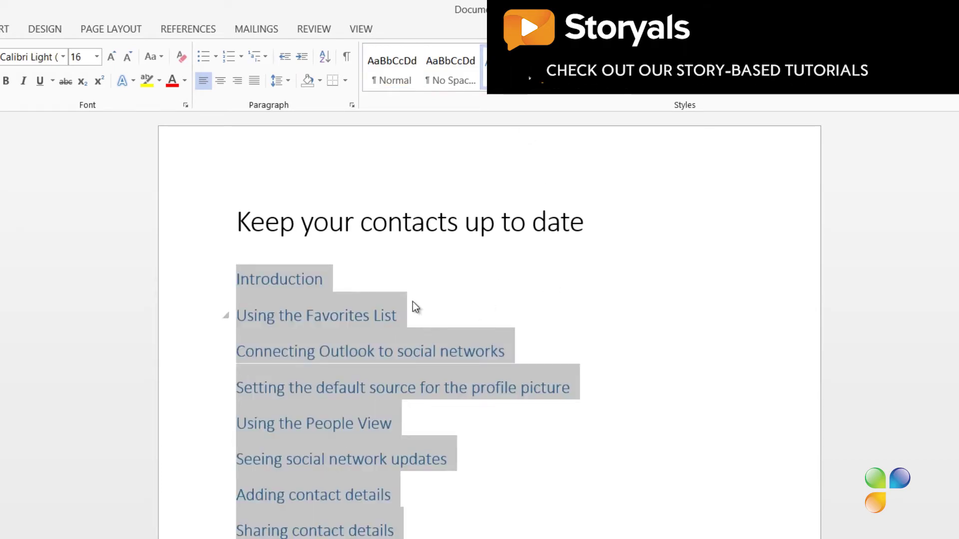
- Add body text beneath the Introduction heading
left_click(373, 286)
key("Return")
type("Having a large network is extremely valuable for most business professionals. You can effectively use")
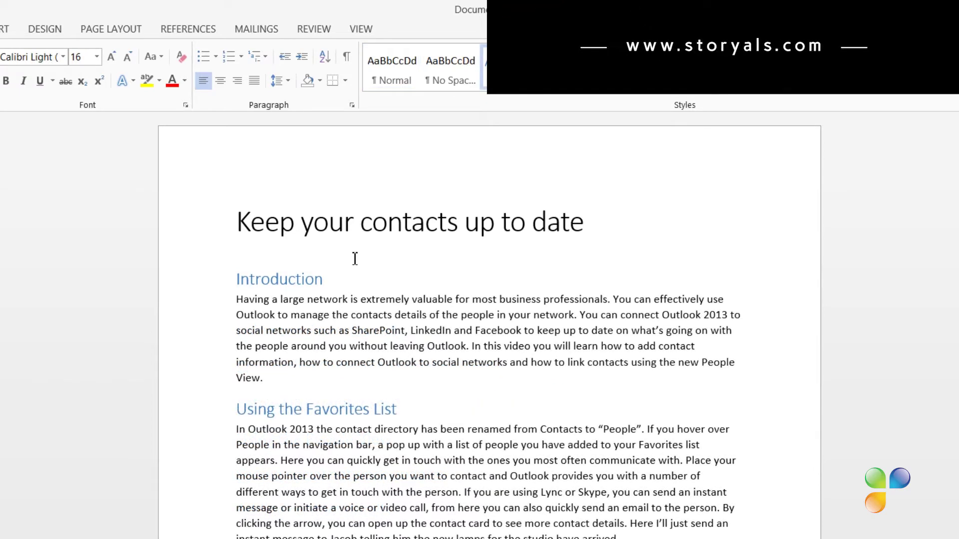
- Insert a metadata line starting 'Video article' above Introduction
left_click(354, 258)
key("Return")
type("Video article number: SV-O13-05")
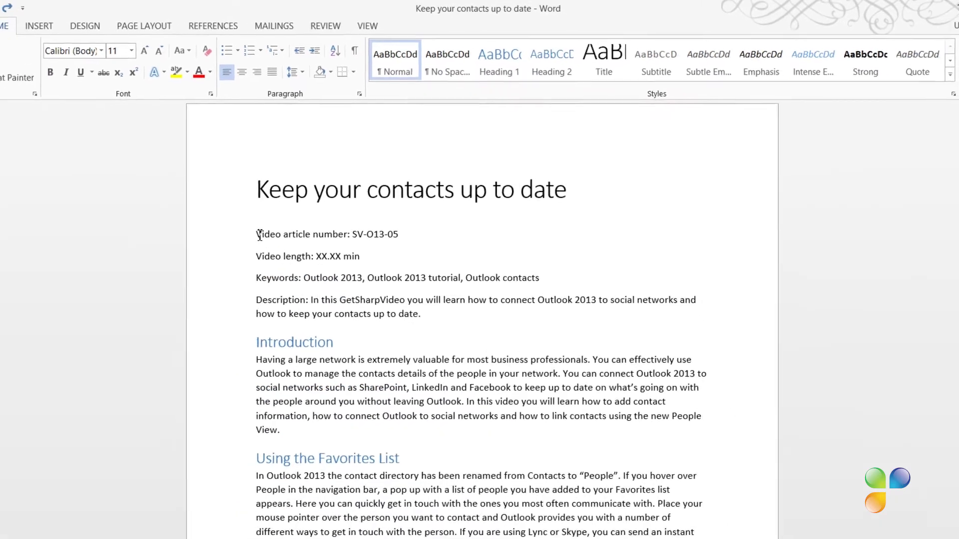
- Apply Subtle Emphasis to the four video metadata lines under the title
left_click_drag(244, 251, 439, 359)
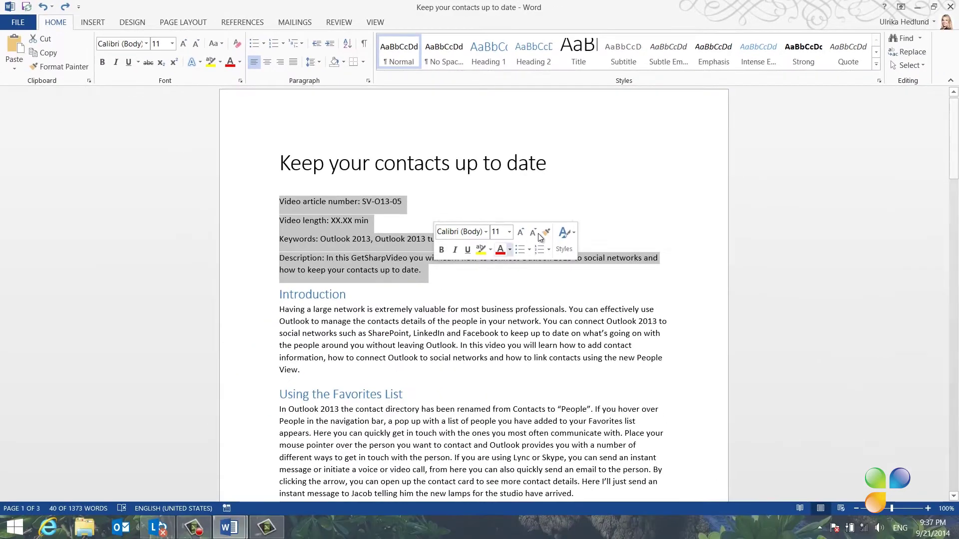
left_click(666, 51)
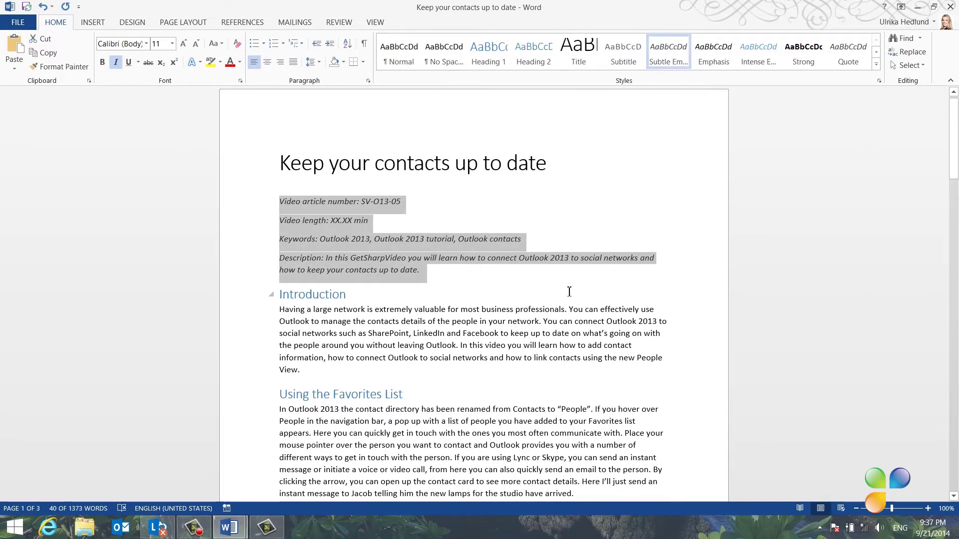
left_click(540, 303)
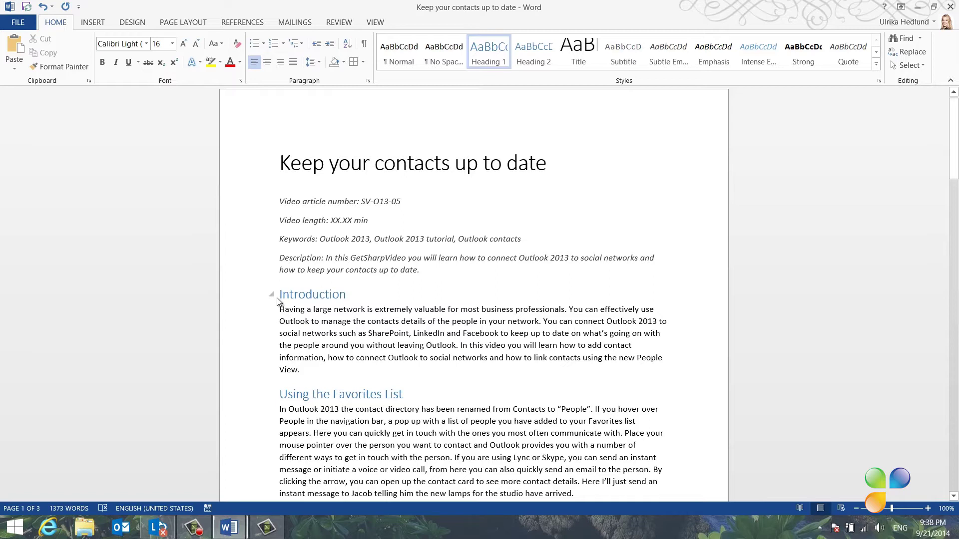
right_click(315, 292)
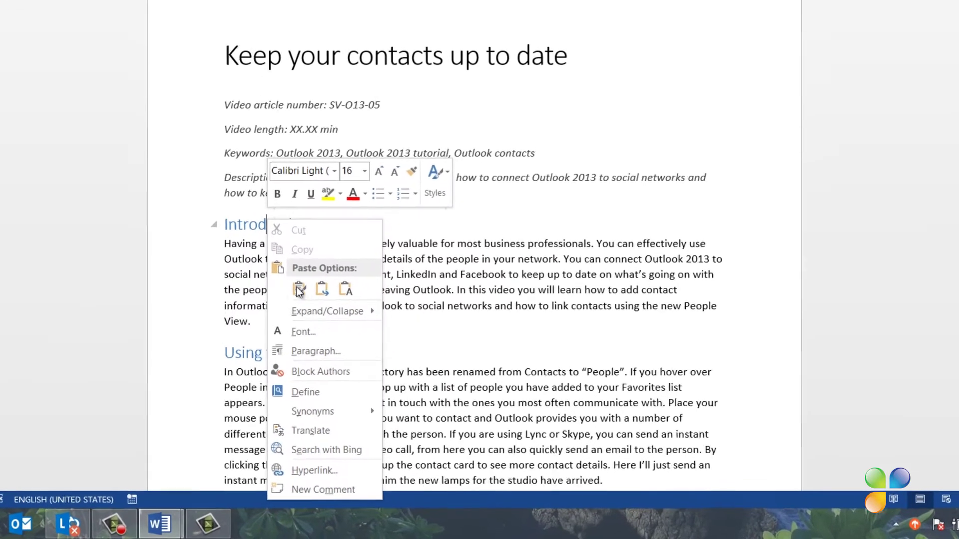
mouse_move(296, 299)
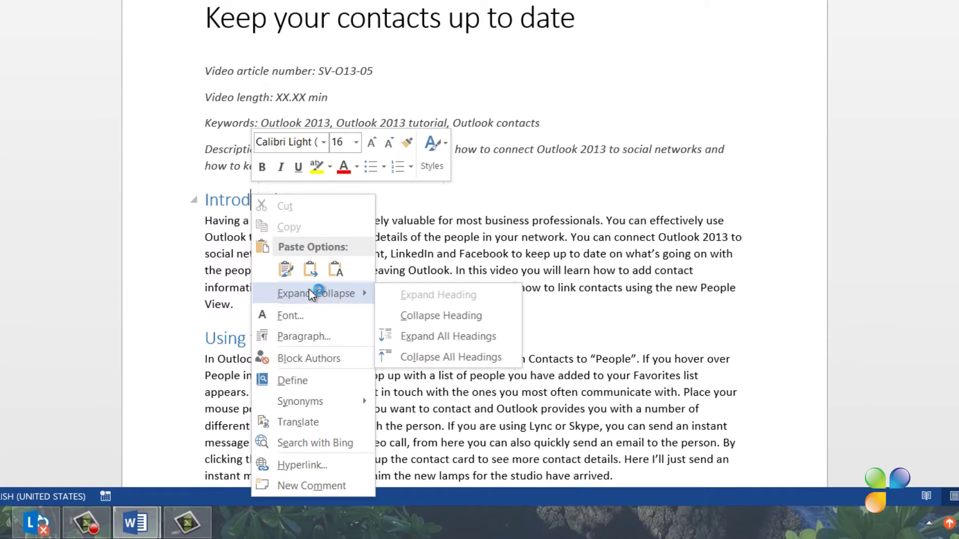
left_click(410, 315)
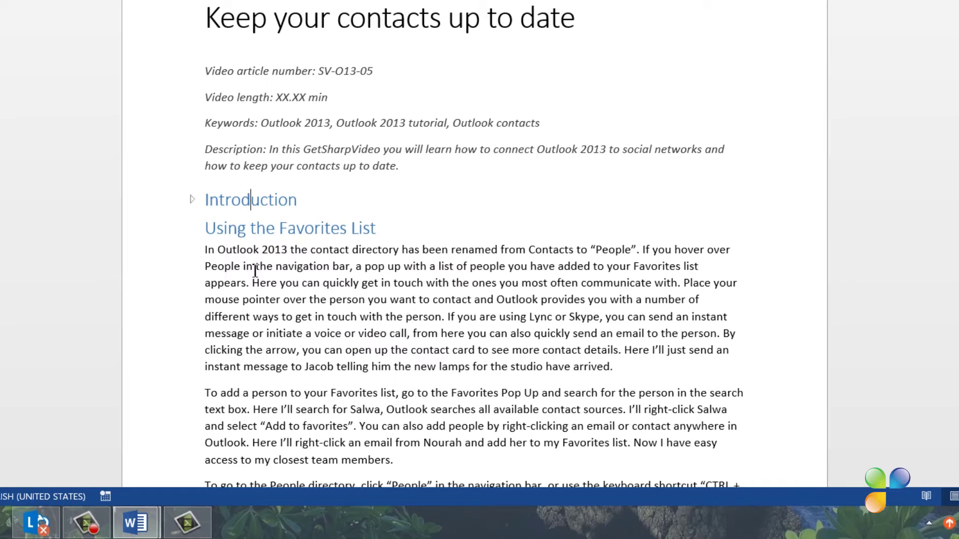
left_click(192, 229)
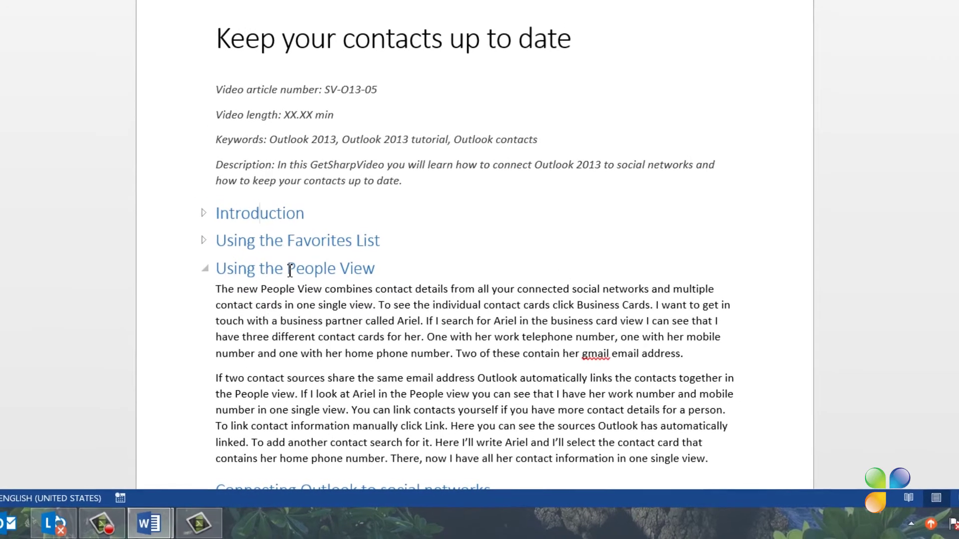
right_click(300, 283)
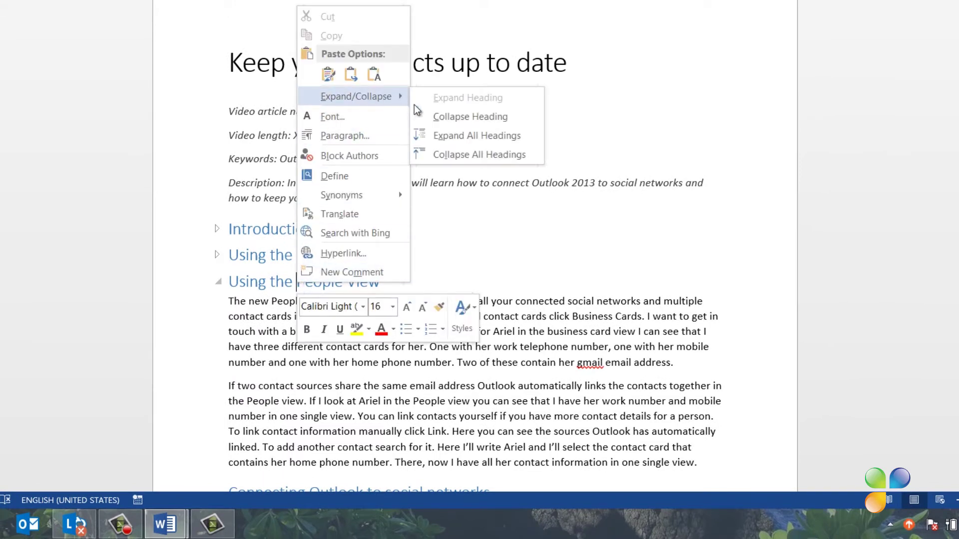
left_click(463, 159)
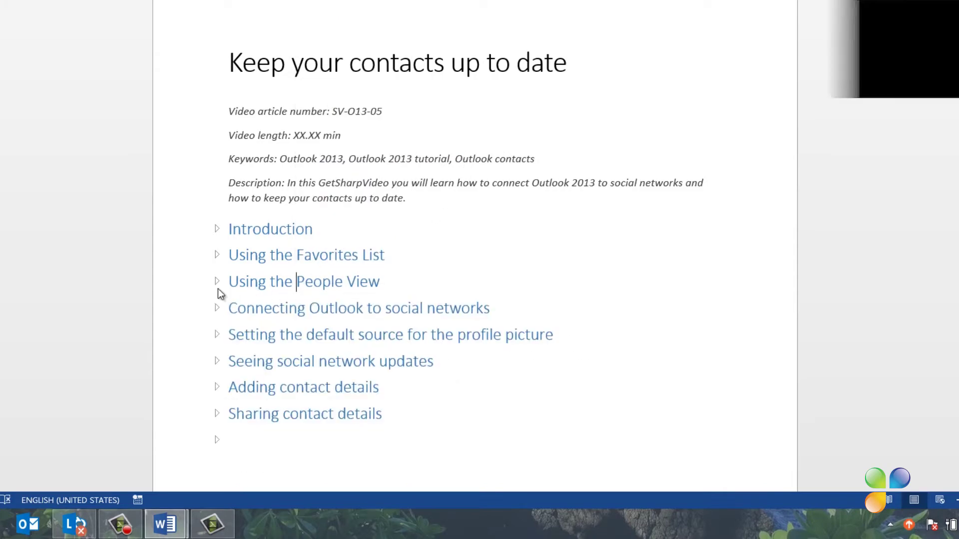
left_click(217, 307)
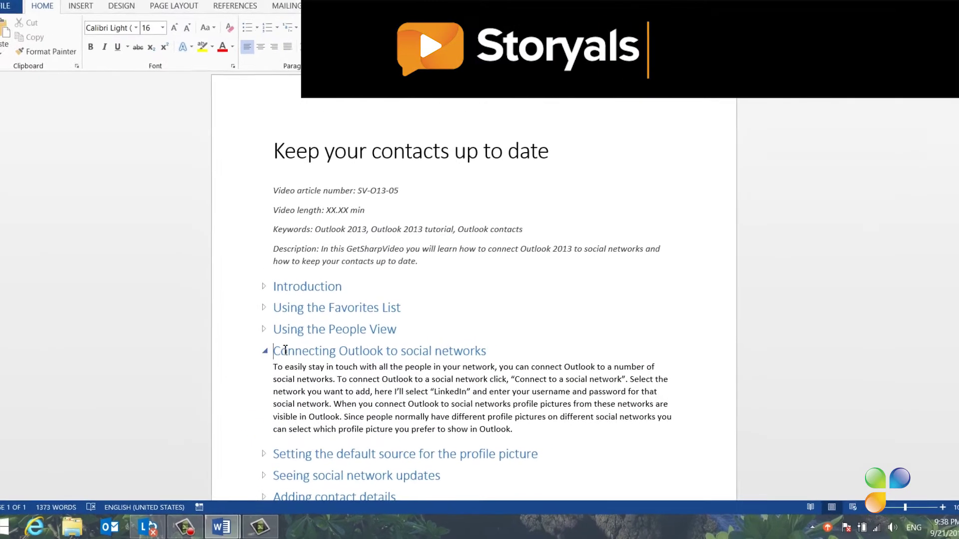
right_click(322, 357)
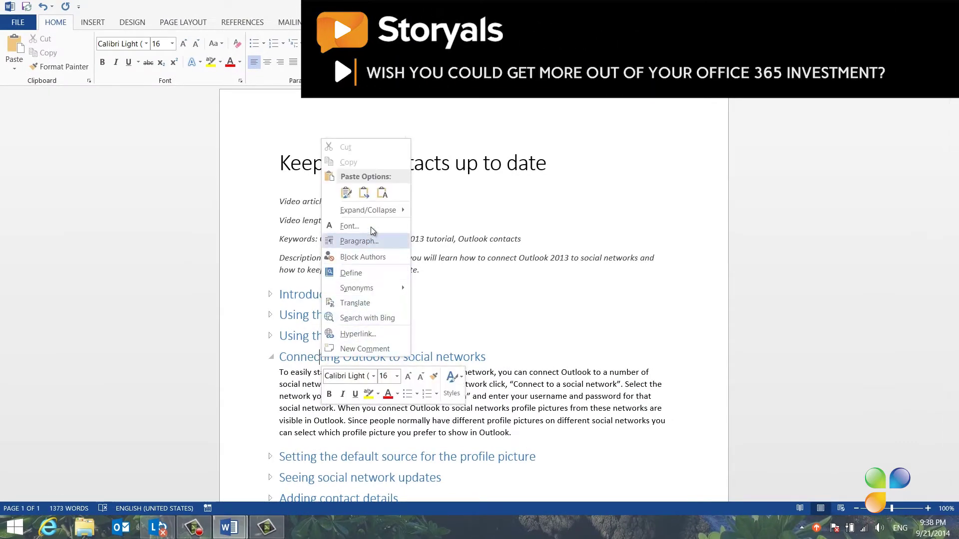
mouse_move(391, 210)
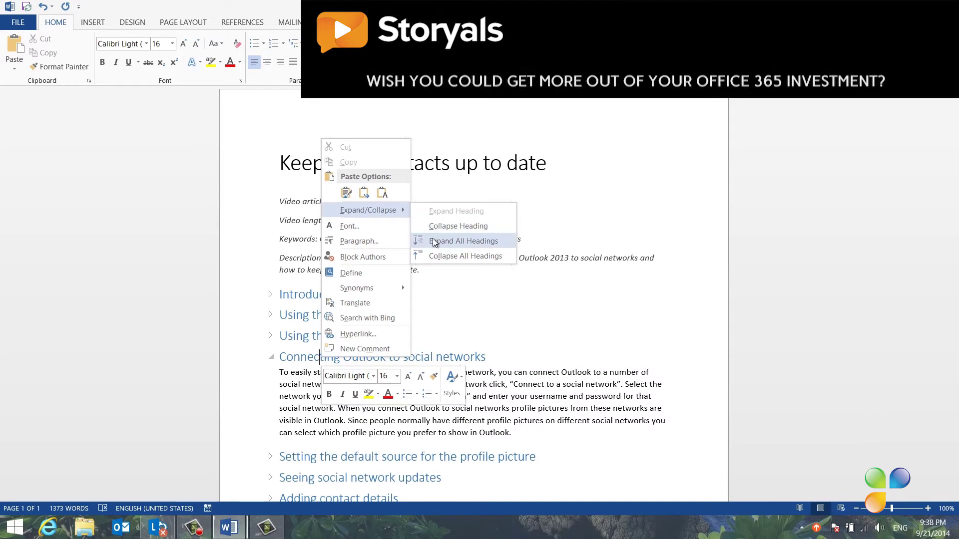
left_click(449, 241)
scroll(435, 241, "up", 15)
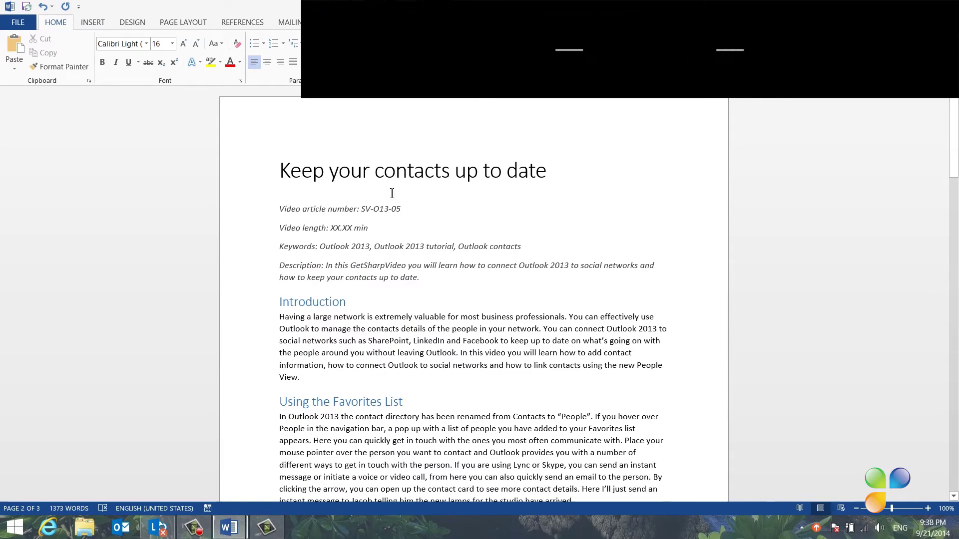
- In the Navigation Pane, drag 'Seeing social network updates' above the profile picture source section
left_click(373, 22)
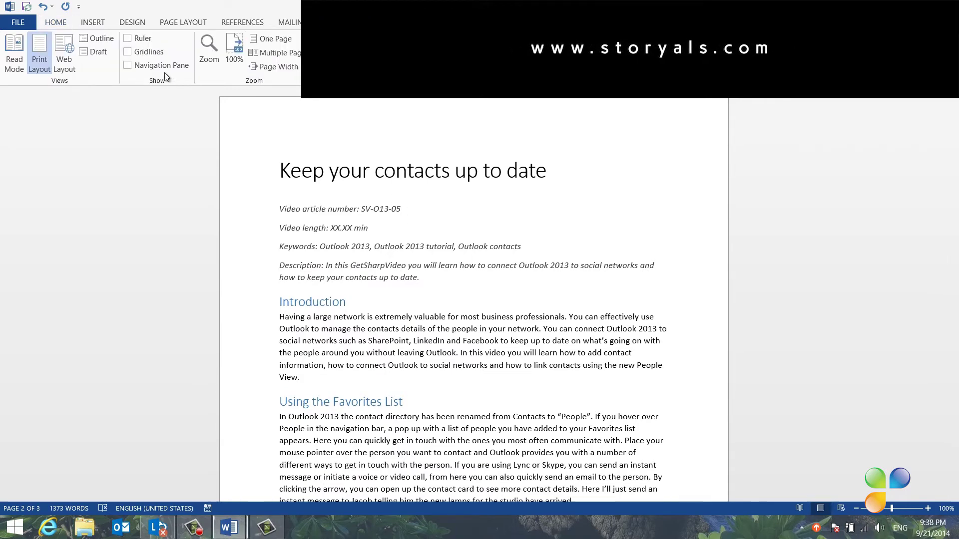
left_click(128, 65)
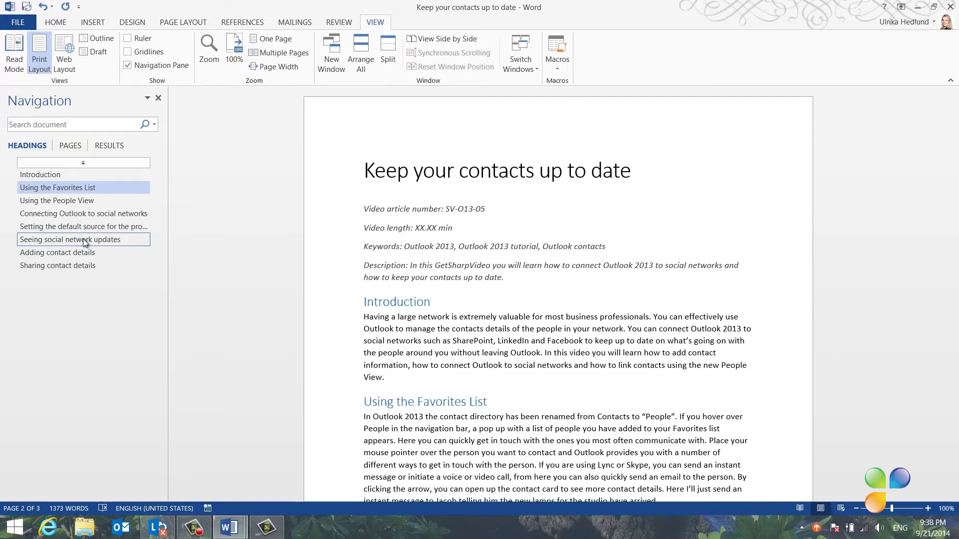
left_click(83, 240)
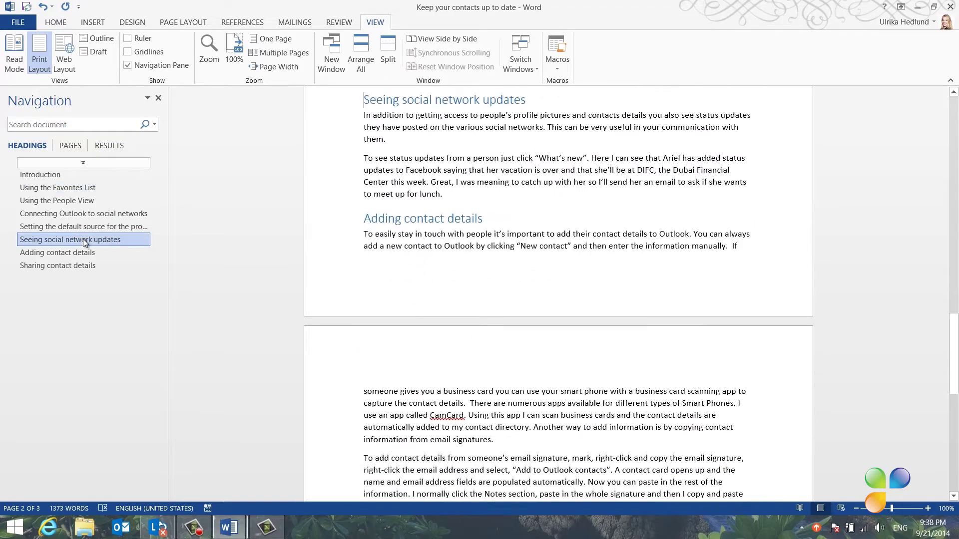
left_click(82, 268)
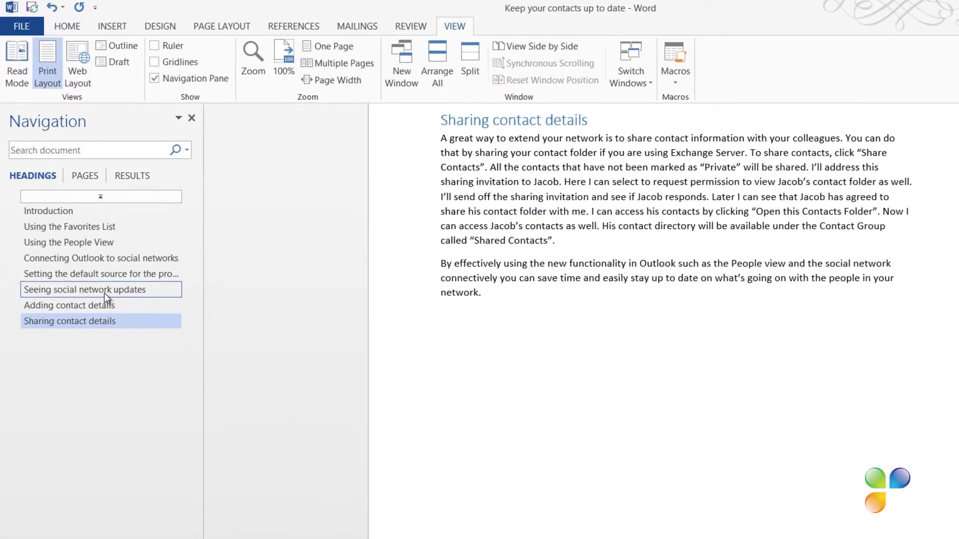
left_click(104, 293)
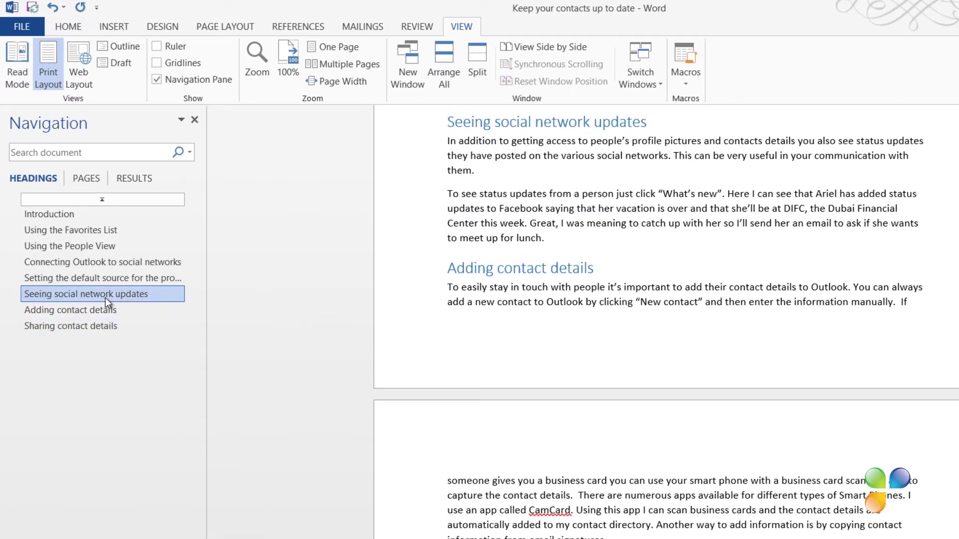
left_click_drag(105, 297, 94, 274)
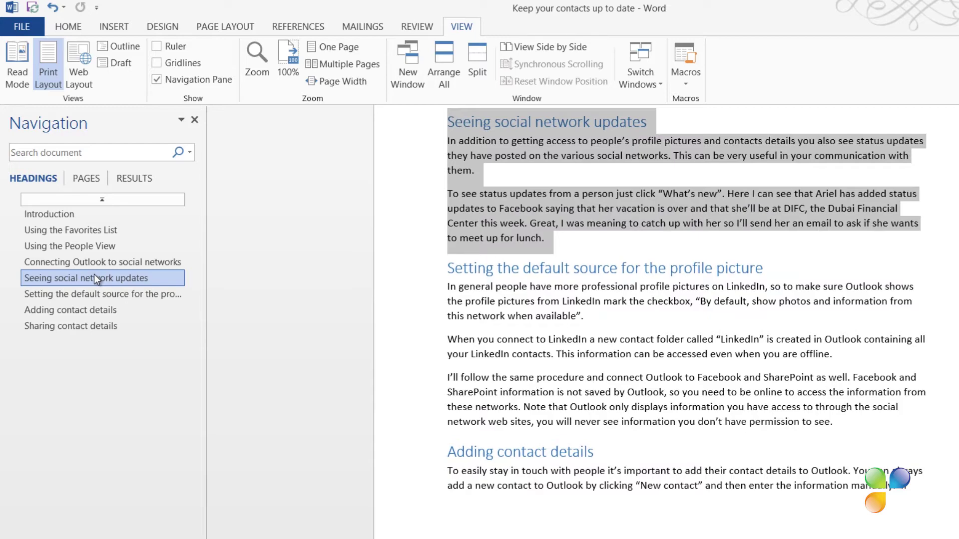
left_click(103, 199)
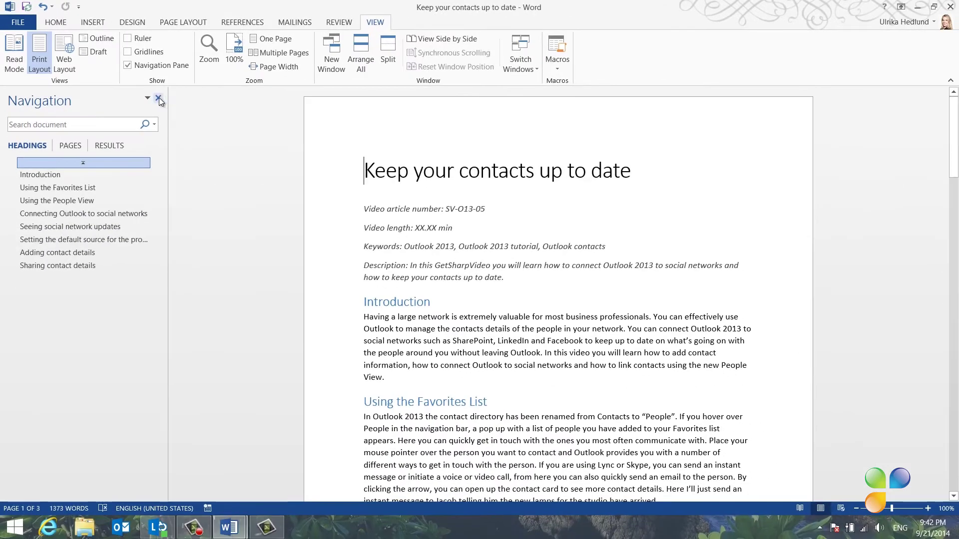
- Close the Navigation Pane and apply the Shaded style set
left_click(158, 99)
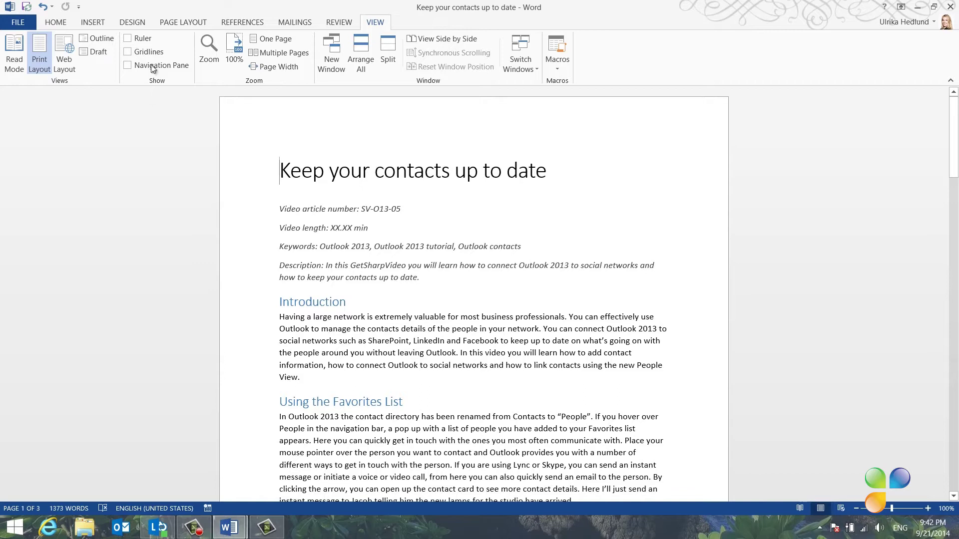
left_click(133, 24)
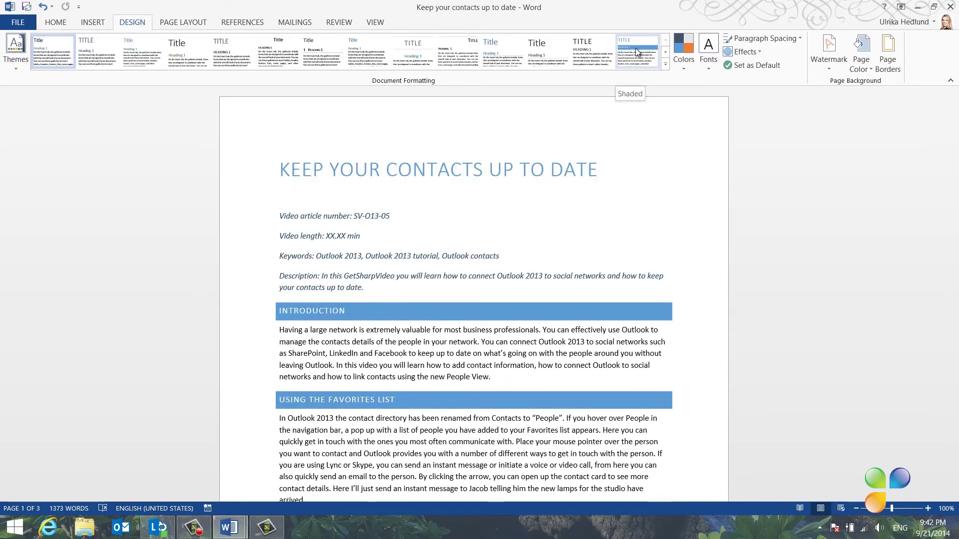
left_click(636, 48)
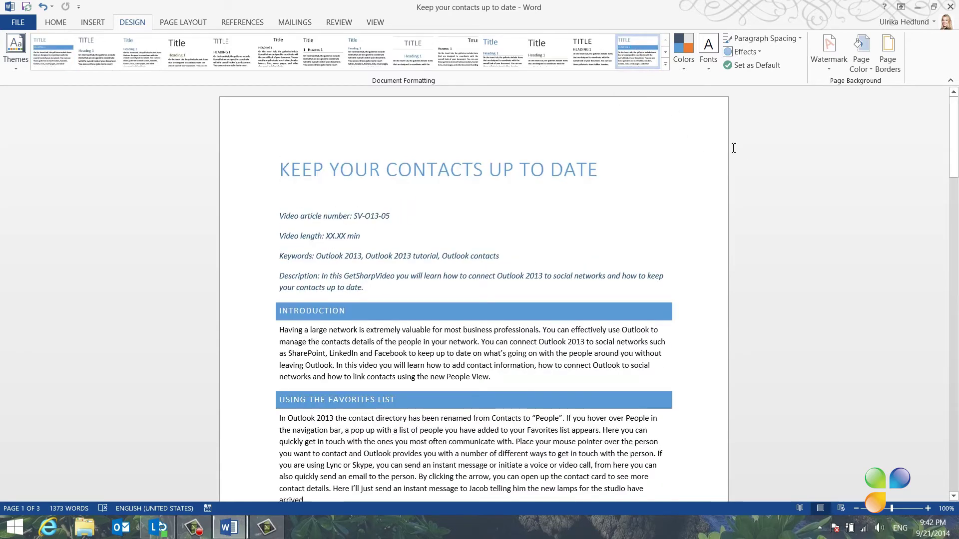
- Set the theme colours to Blue Warm and the theme fonts to Candara
left_click(687, 59)
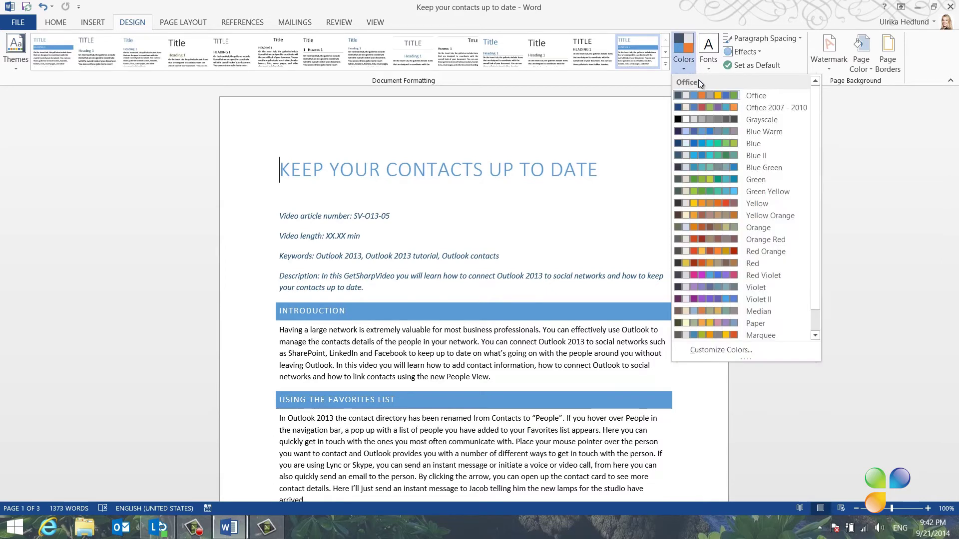
left_click(724, 132)
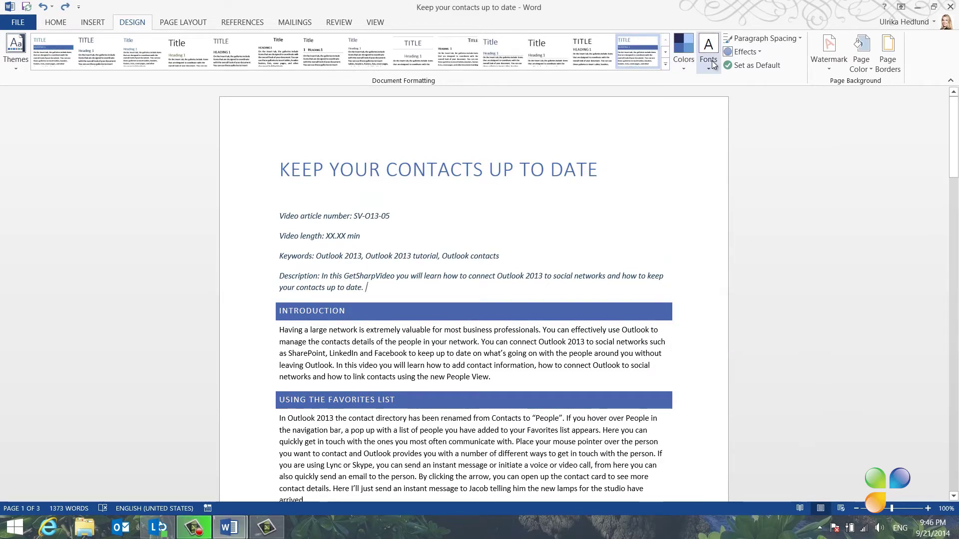
left_click(714, 63)
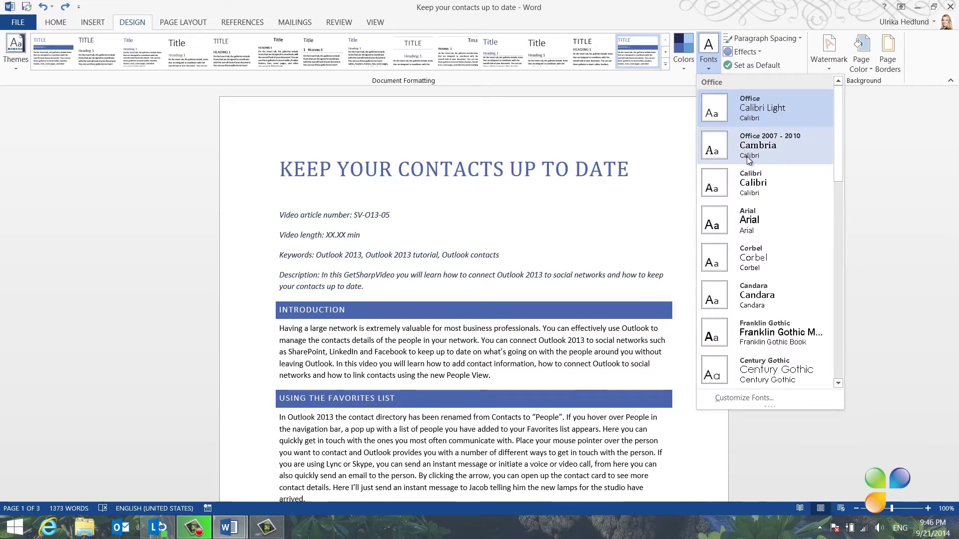
left_click(767, 295)
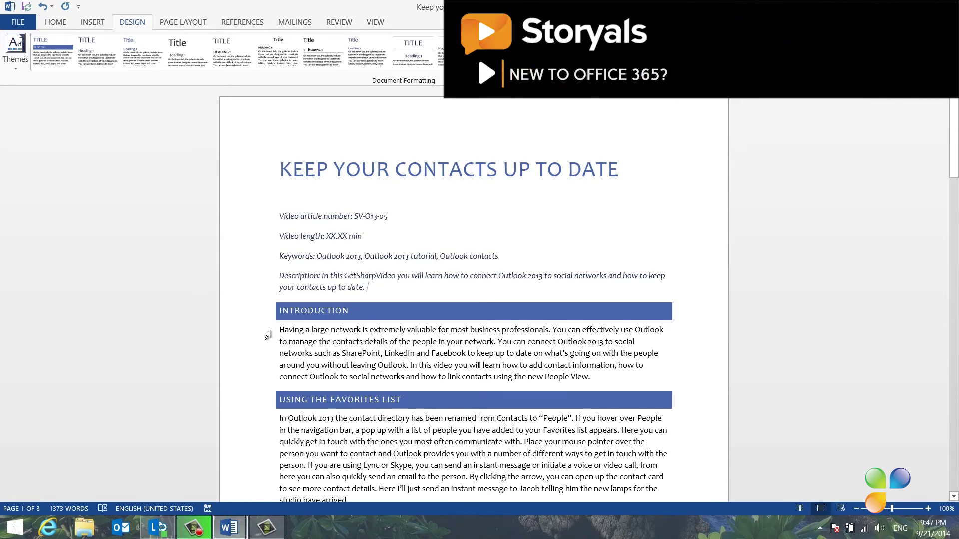
- Set the Introduction paragraph's line spacing to 1.5
double_click(268, 334)
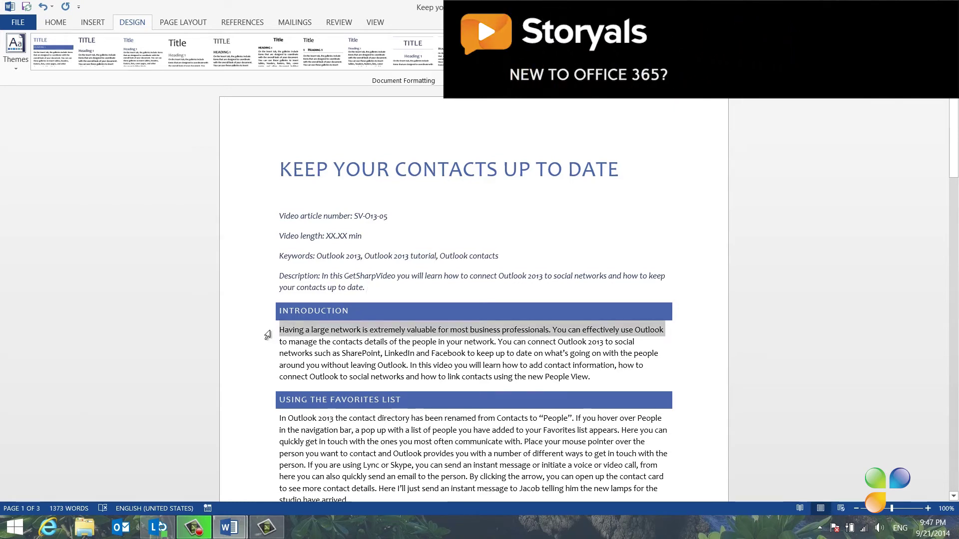
left_click(62, 26)
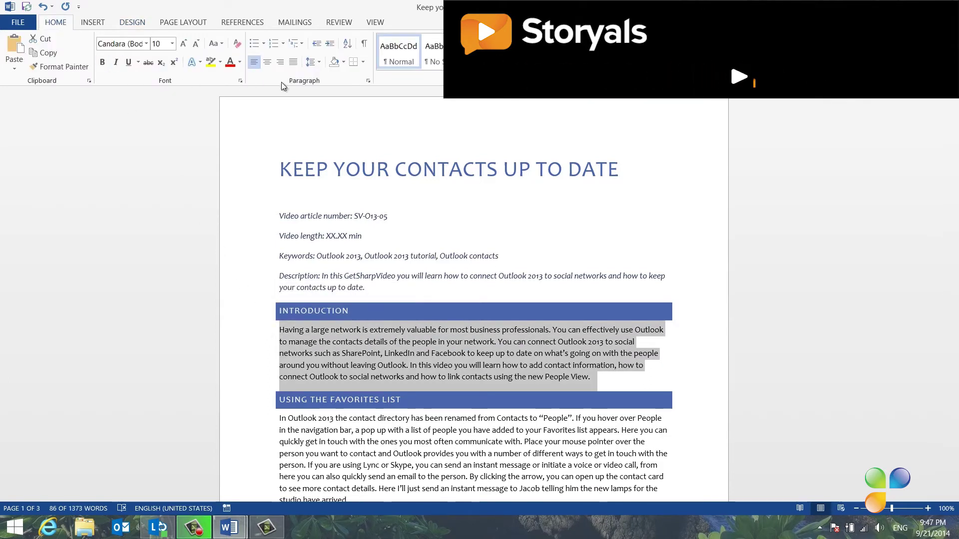
left_click(318, 63)
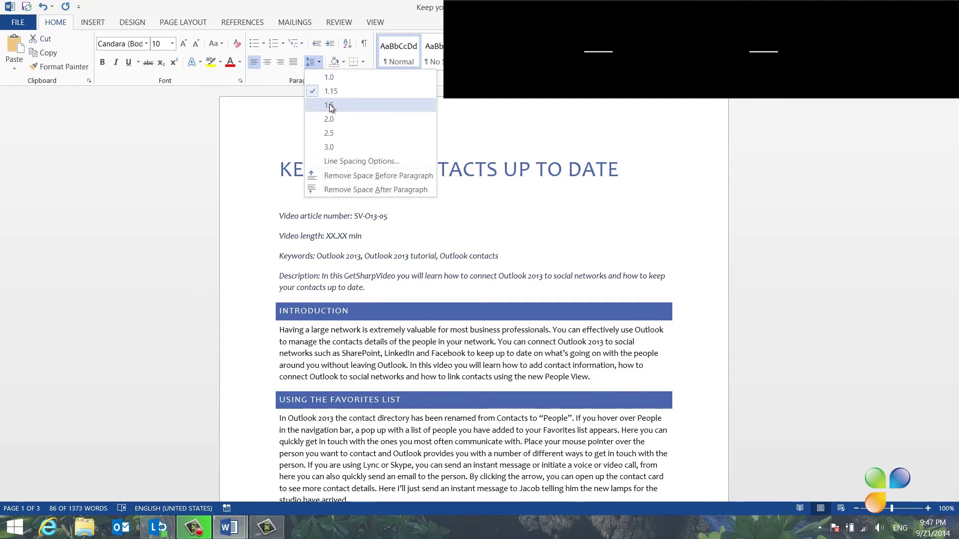
left_click(331, 106)
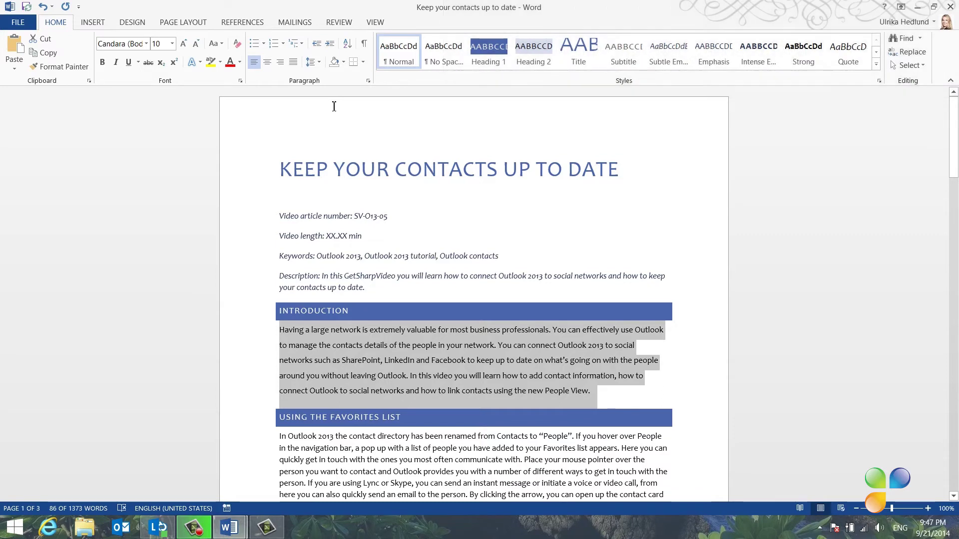
- Update the Normal style to match the Introduction paragraph
right_click(395, 53)
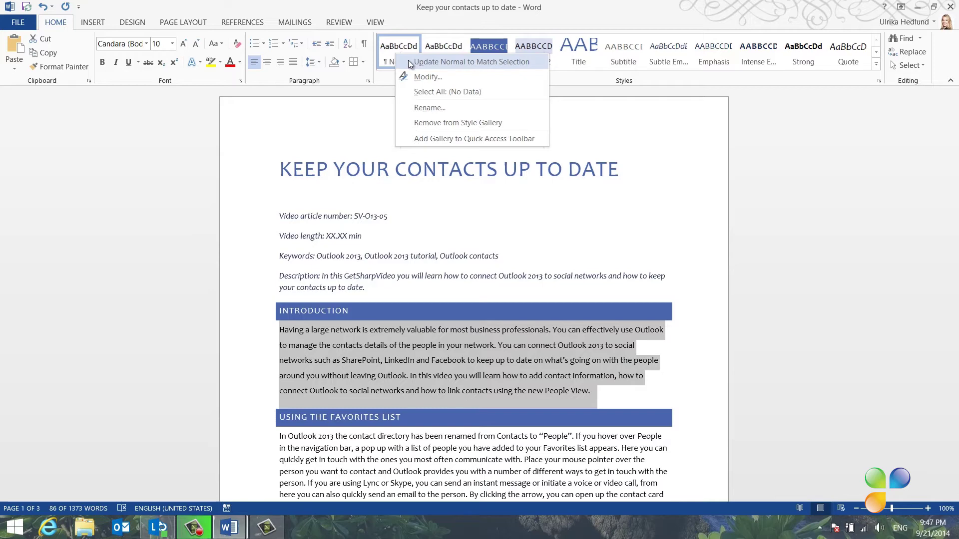
left_click(408, 61)
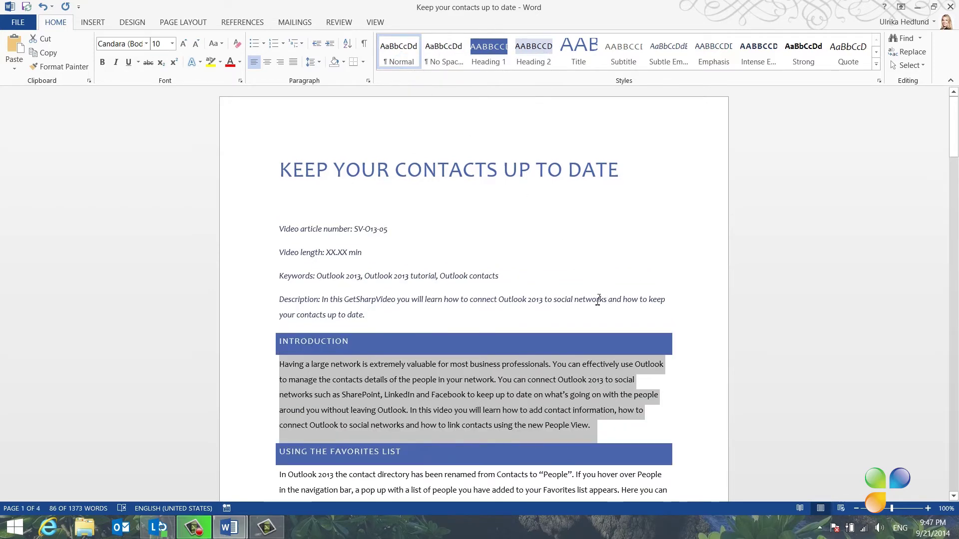
left_click(471, 314)
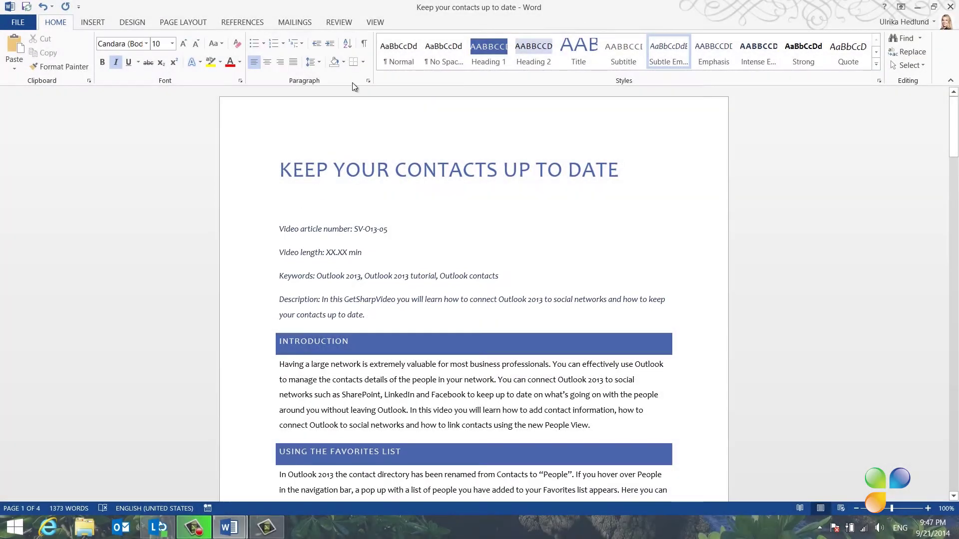
- Show formatting marks and delete the empty paragraph under the title
left_click(366, 46)
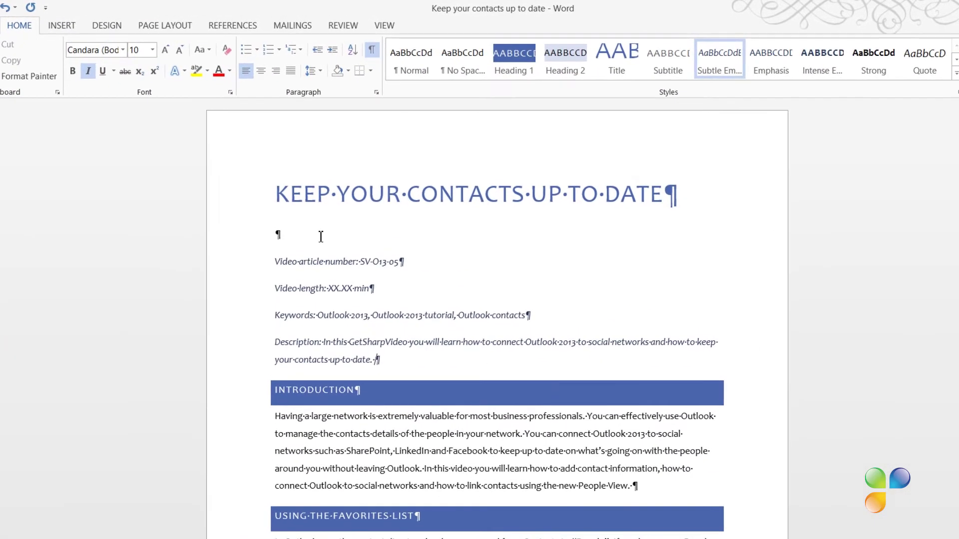
left_click(320, 236)
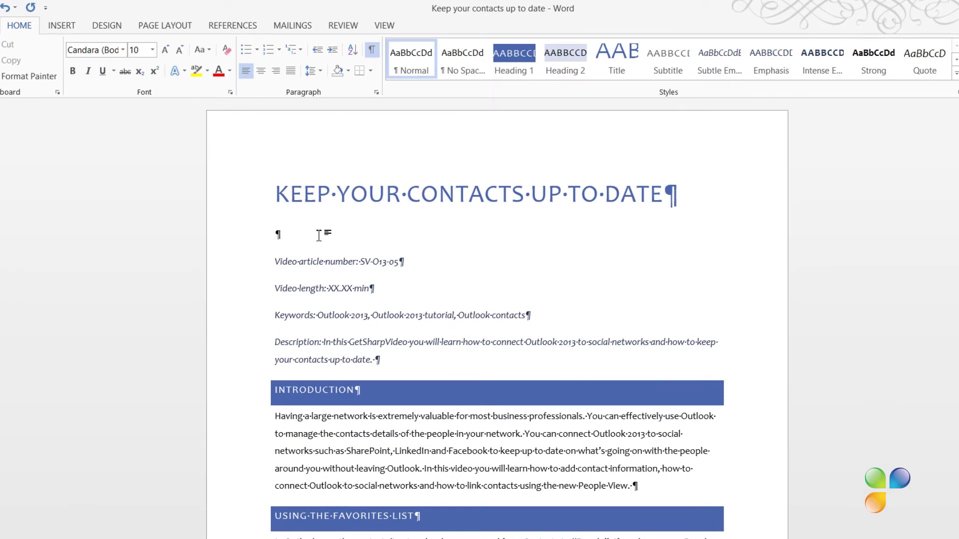
key("Delete")
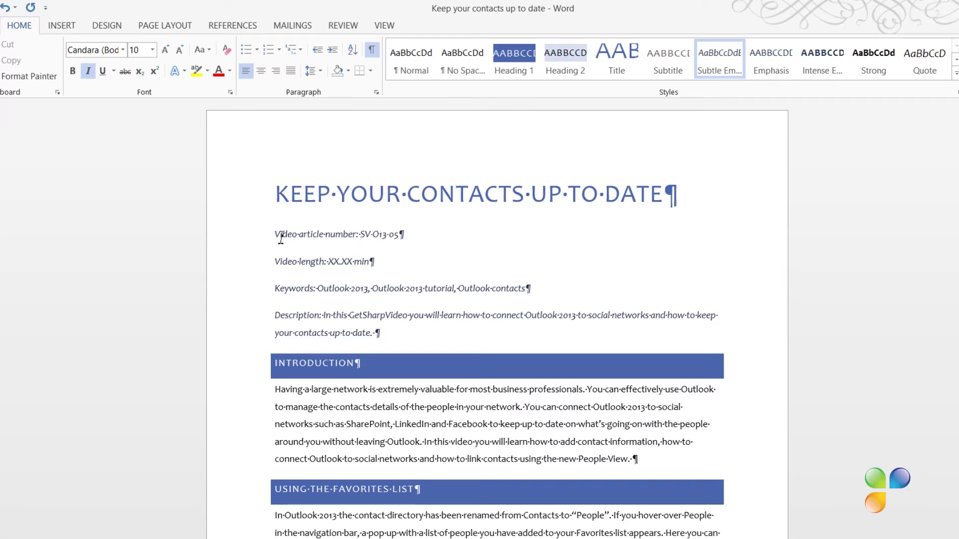
- Remove the space after the four metadata paragraphs, undoing the trial space-before and 1.15 spacing changes
left_click_drag(279, 236, 381, 333)
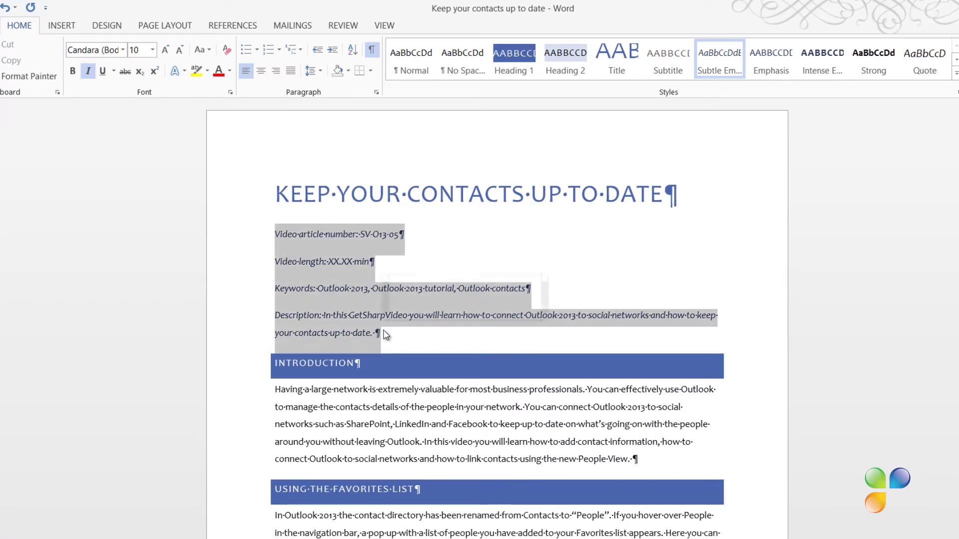
left_click(321, 72)
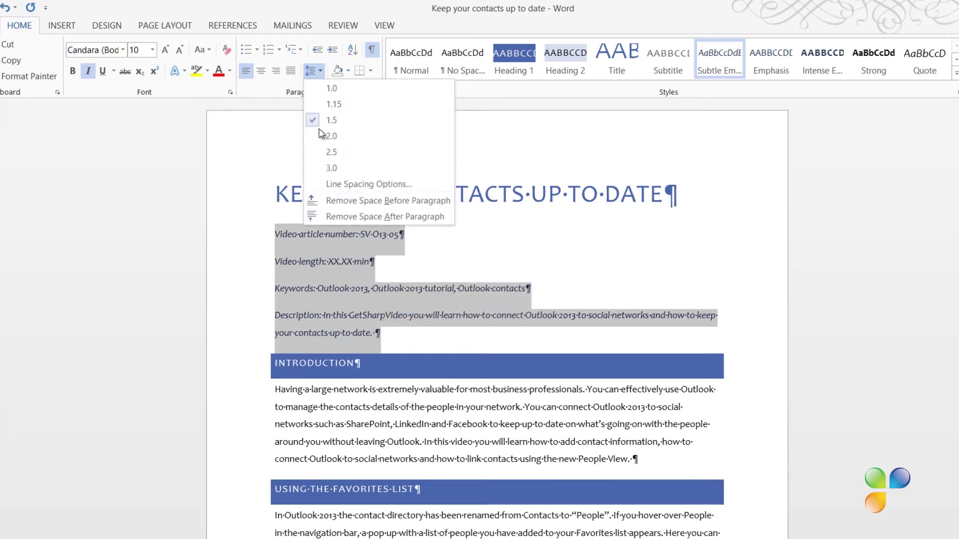
left_click(319, 217)
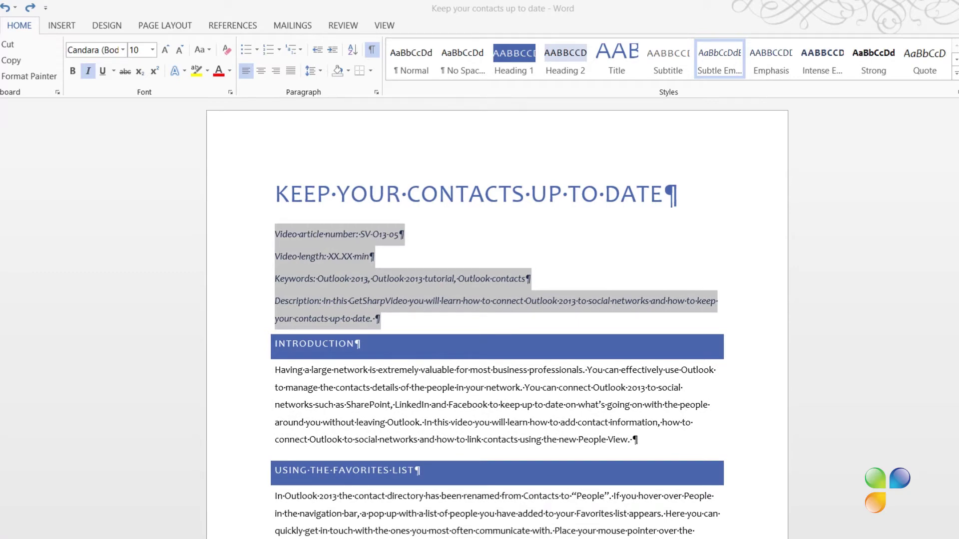
left_click(314, 71)
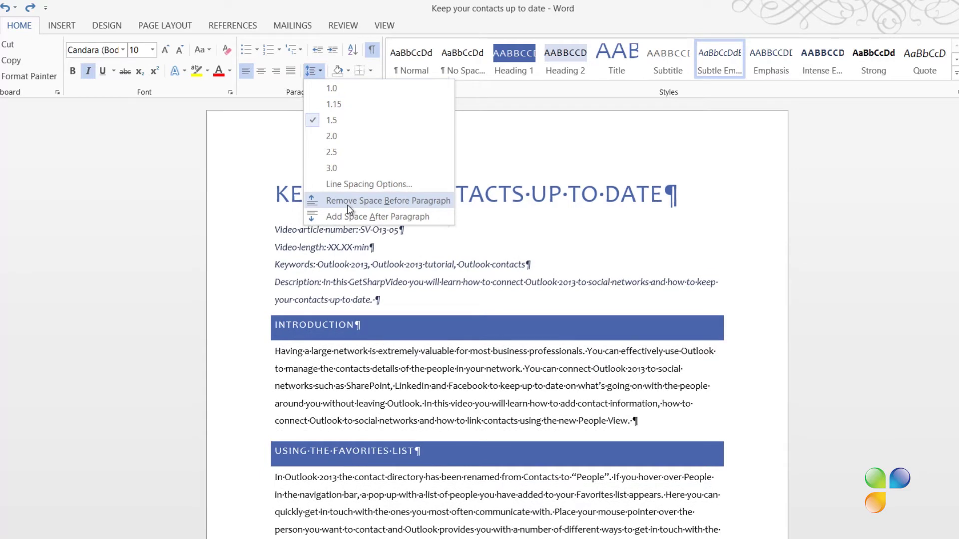
left_click(348, 205)
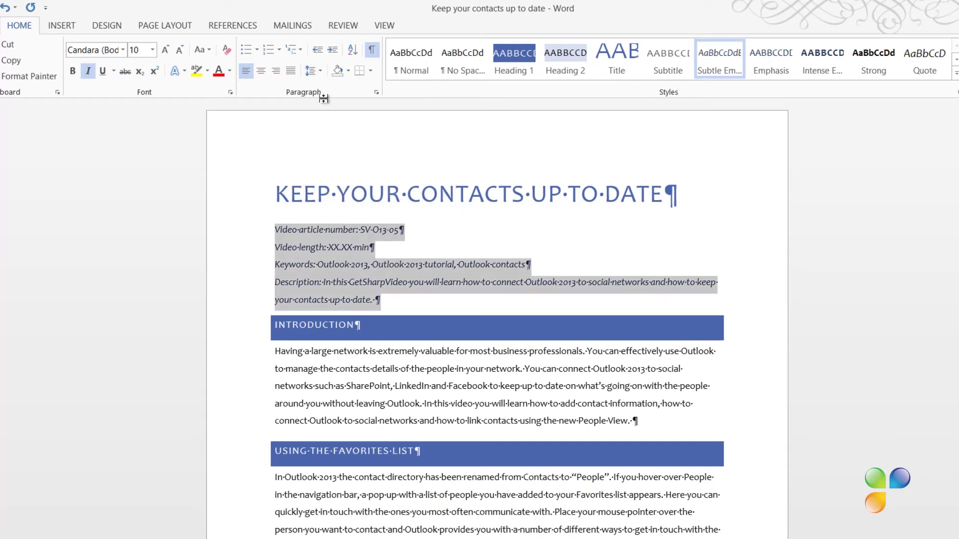
left_click(320, 71)
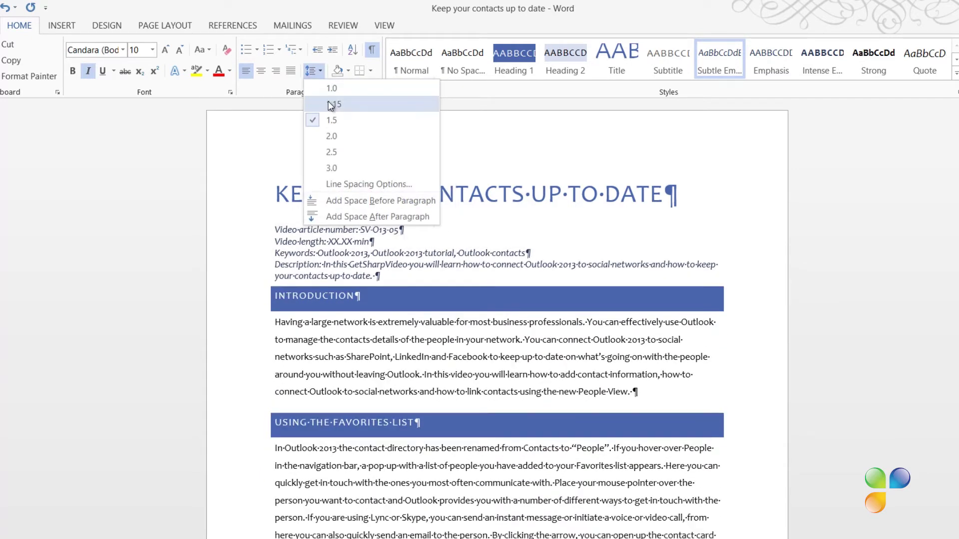
left_click(331, 103)
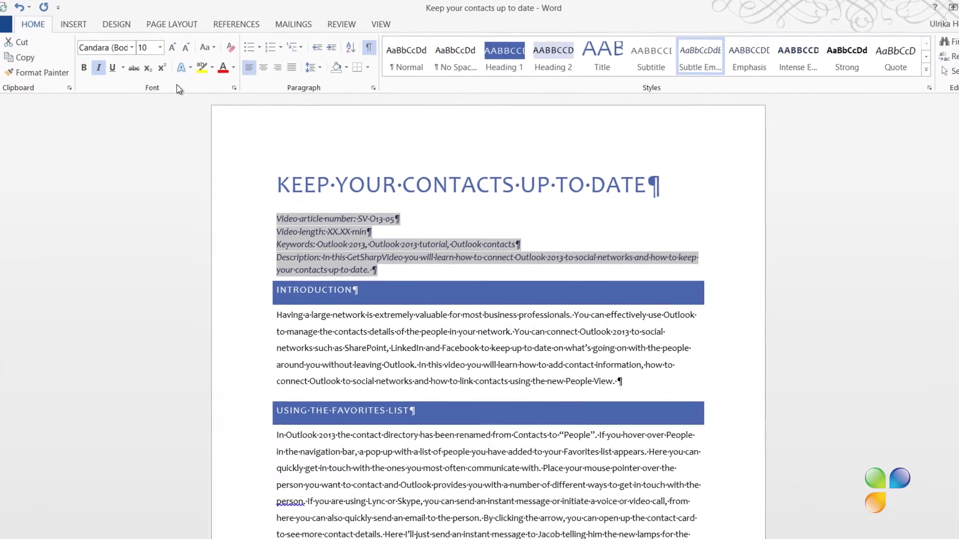
left_click(22, 9)
left_click(22, 9)
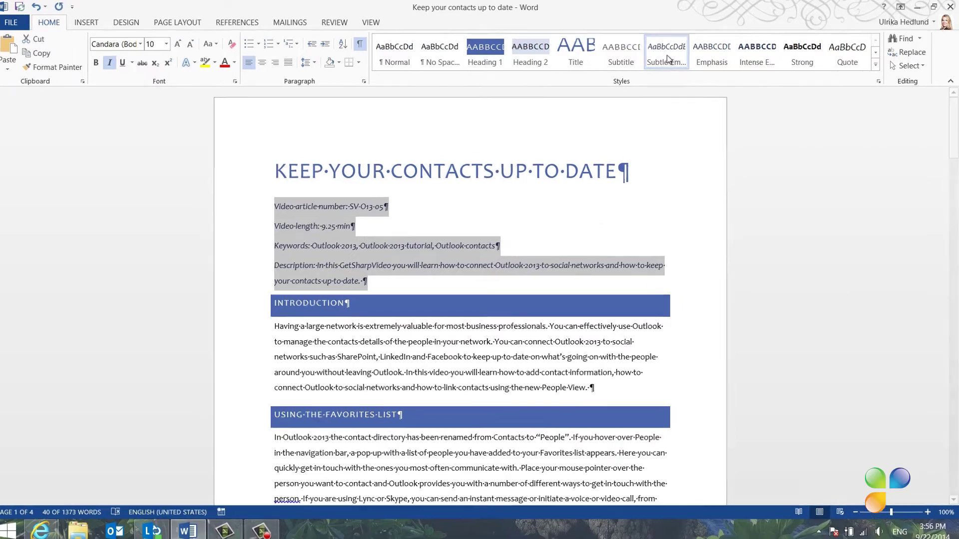
- Update Subtle Emphasis to match the metadata lines and hide formatting marks
right_click(681, 61)
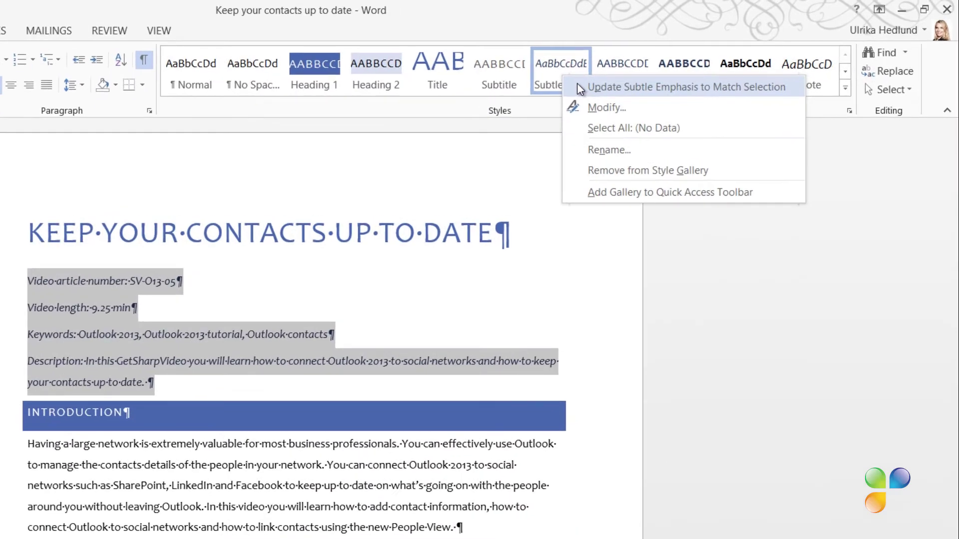
left_click(586, 85)
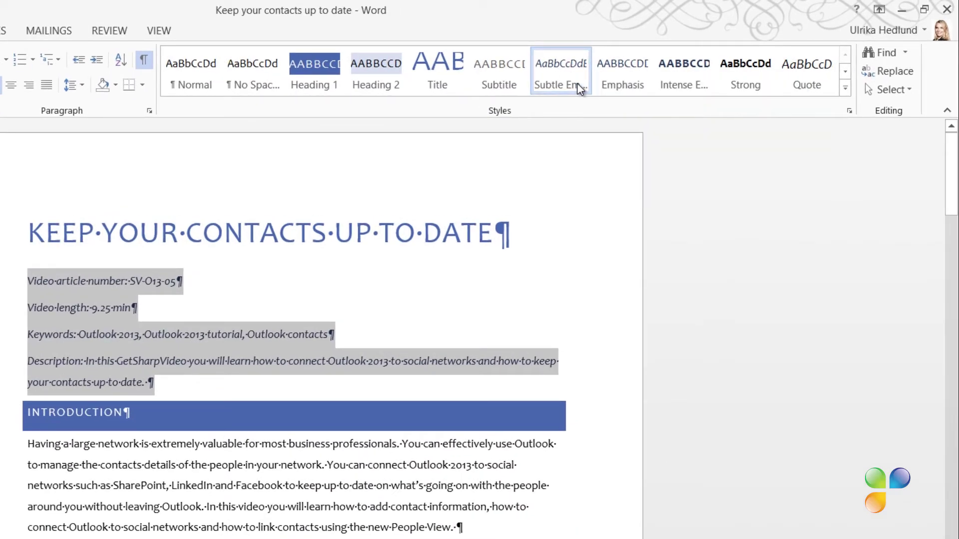
left_click(144, 60)
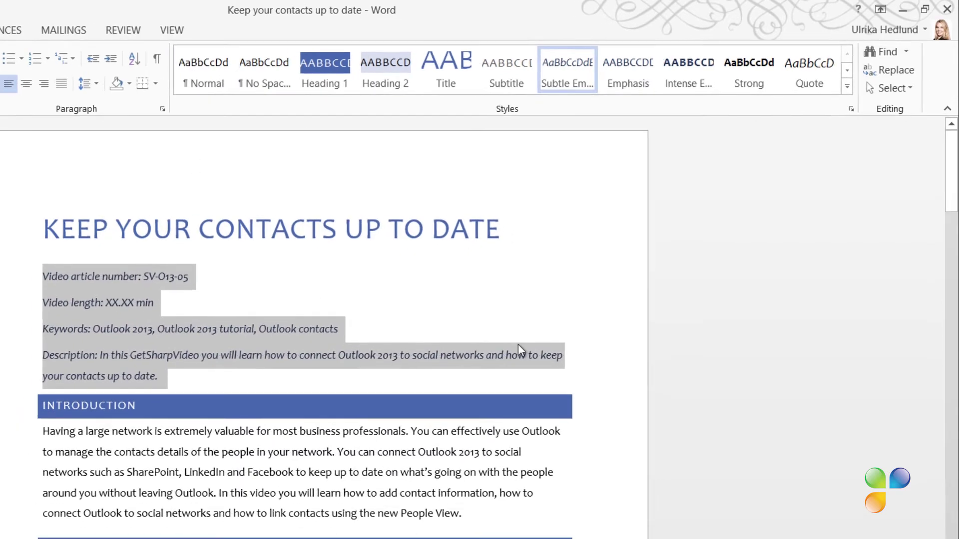
left_click(682, 339)
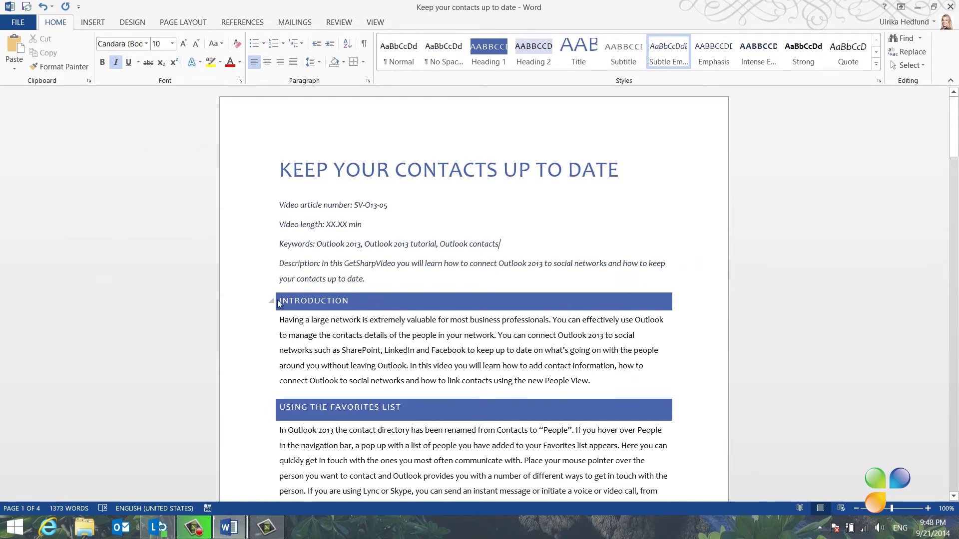
- Number the INTRODUCTION heading '1.' and move it back flush to the margin
left_click(359, 303)
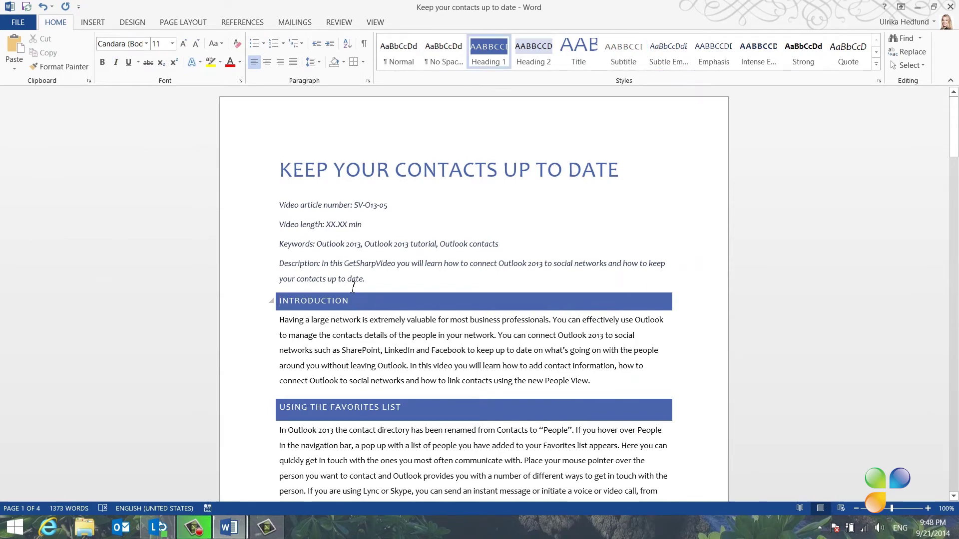
left_click(283, 44)
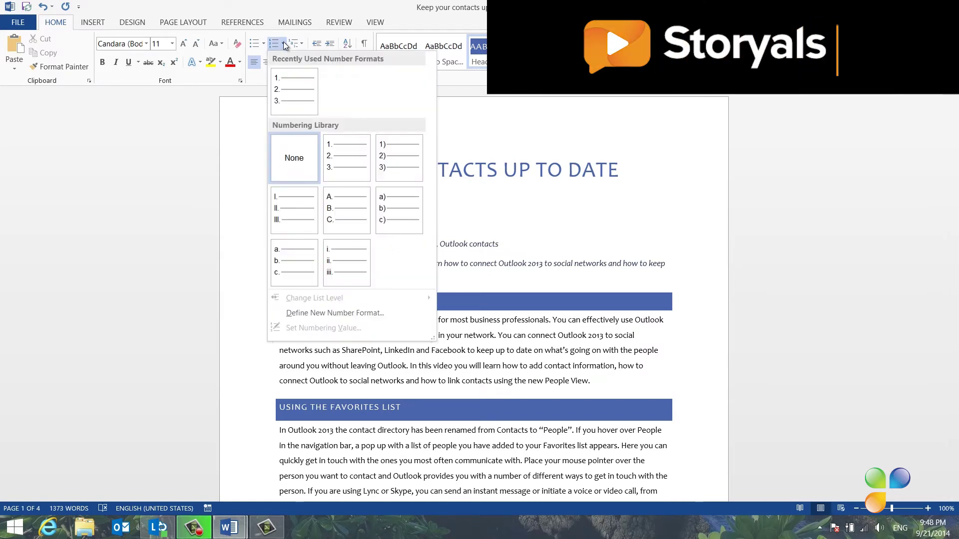
left_click(341, 165)
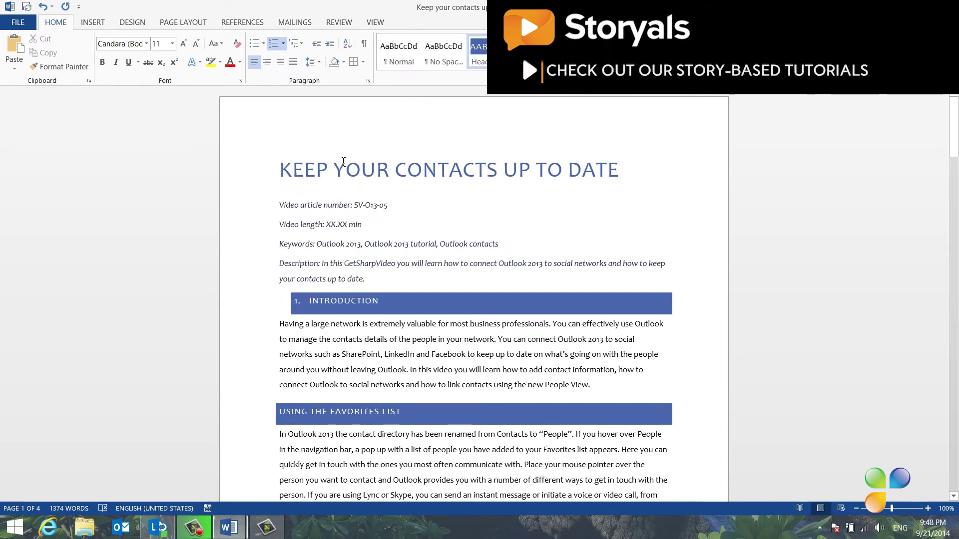
left_click(317, 45)
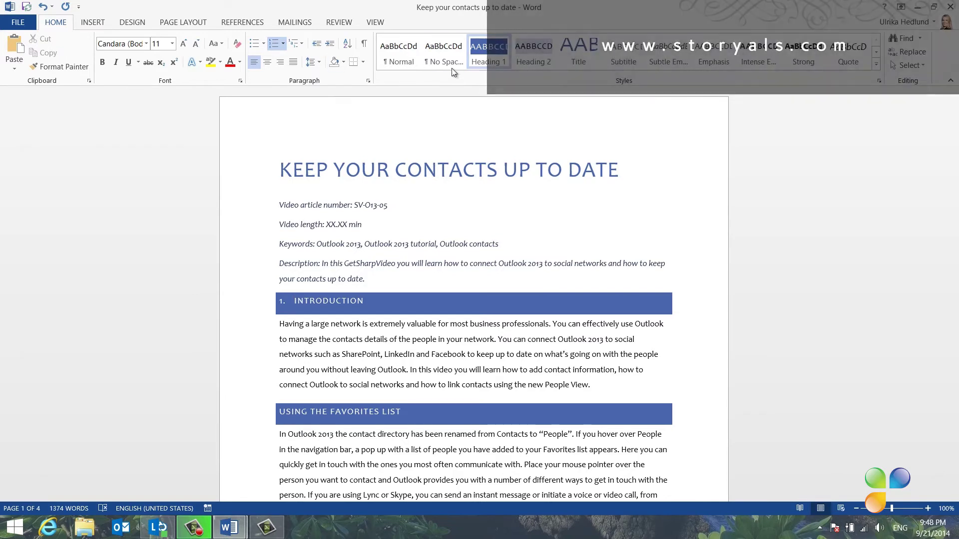
- Update Heading 1 to match, so every heading gets numbered
right_click(490, 49)
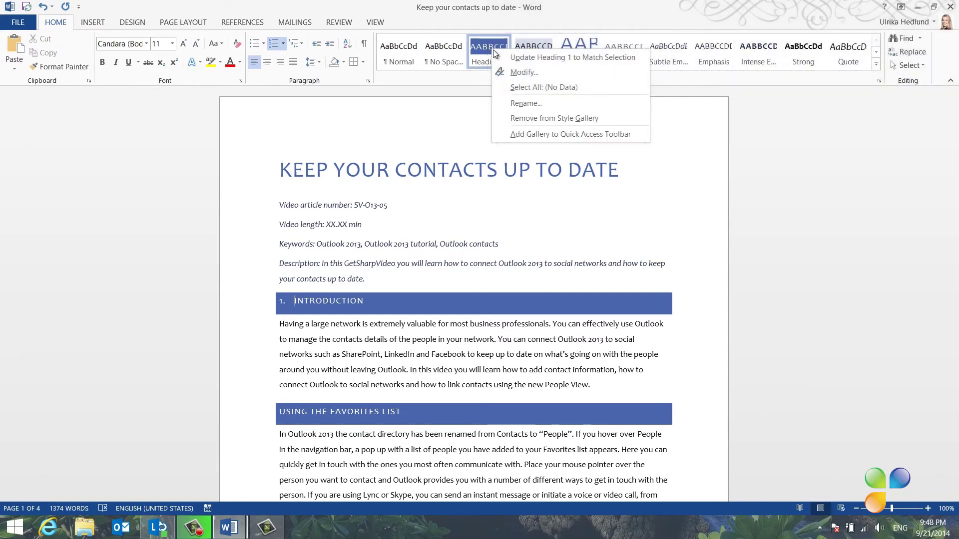
left_click(500, 58)
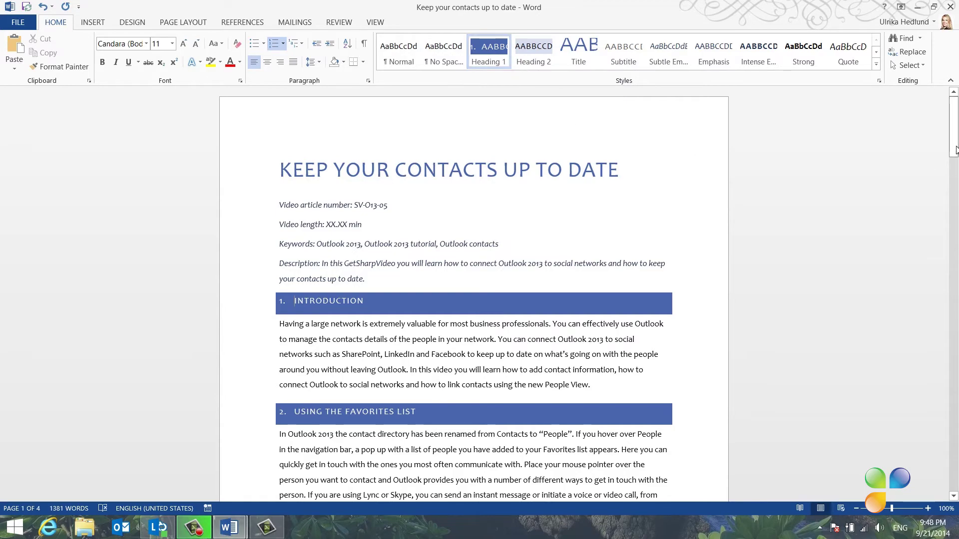
mouse_move(955, 150)
left_mouse_down()
mouse_move(955, 236)
mouse_move(953, 156)
left_mouse_up()
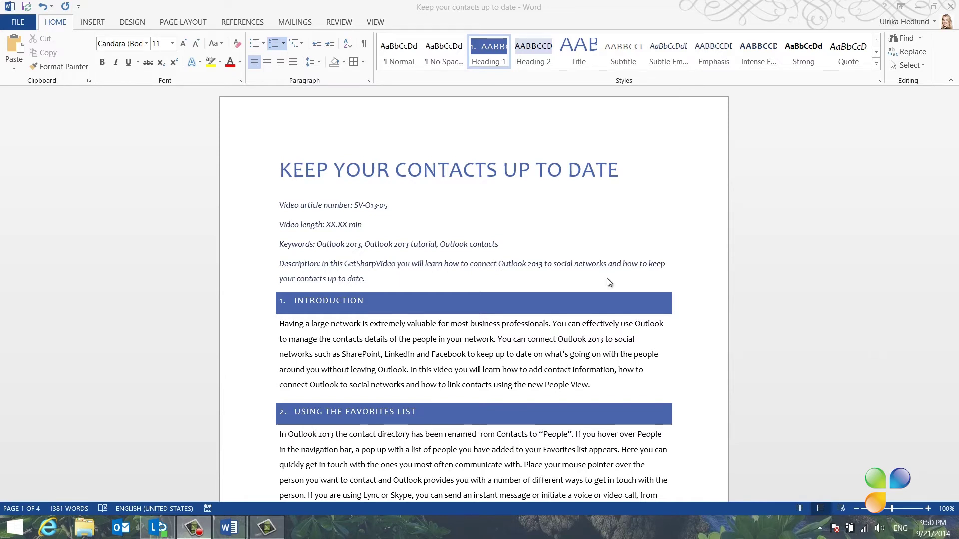
- From the DESIGN style-set gallery, save a new style set called 'Video Script Design'
left_click(134, 23)
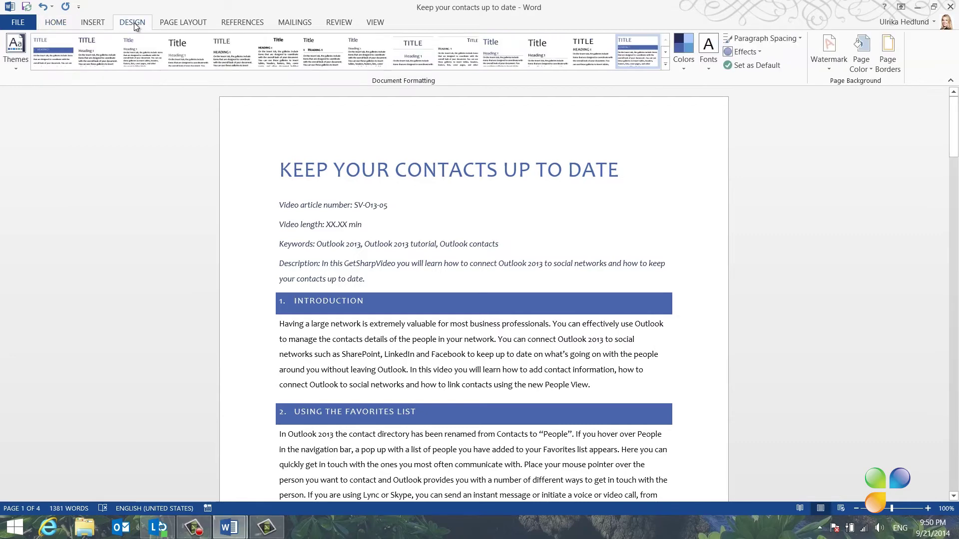
left_click(665, 65)
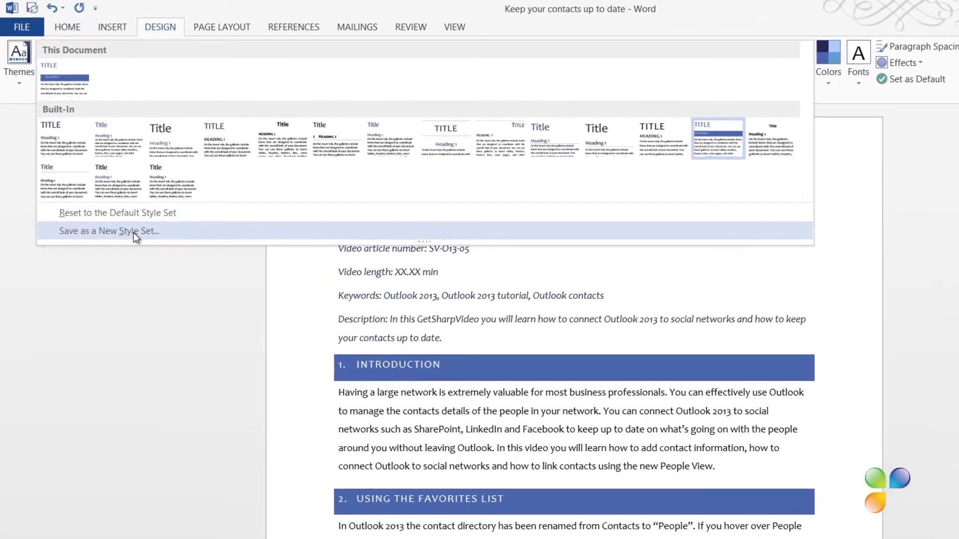
left_click(125, 206)
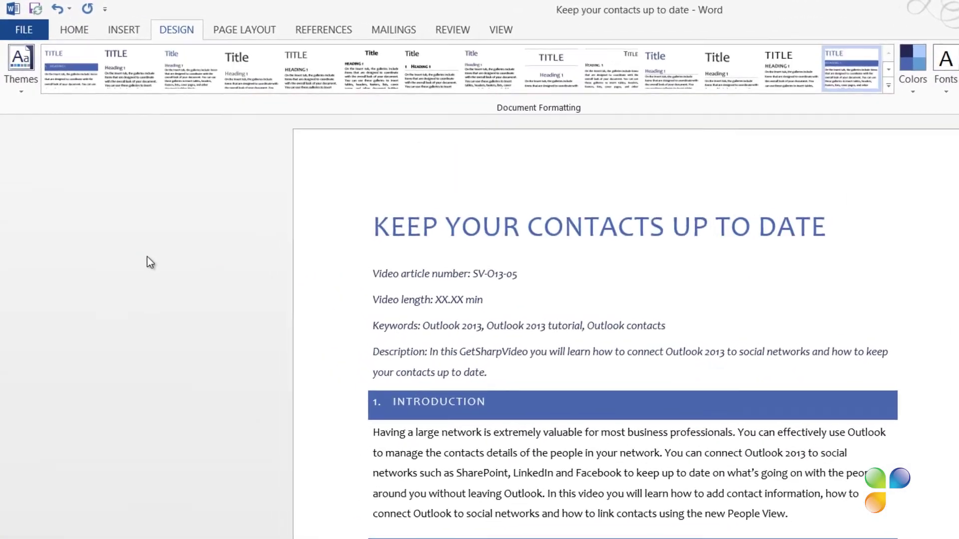
type("Video Script Design")
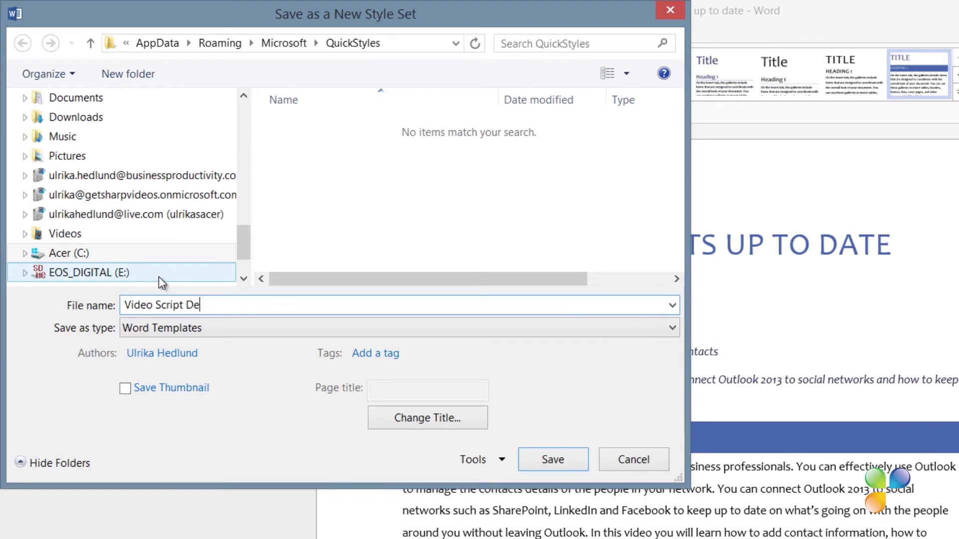
key("Return")
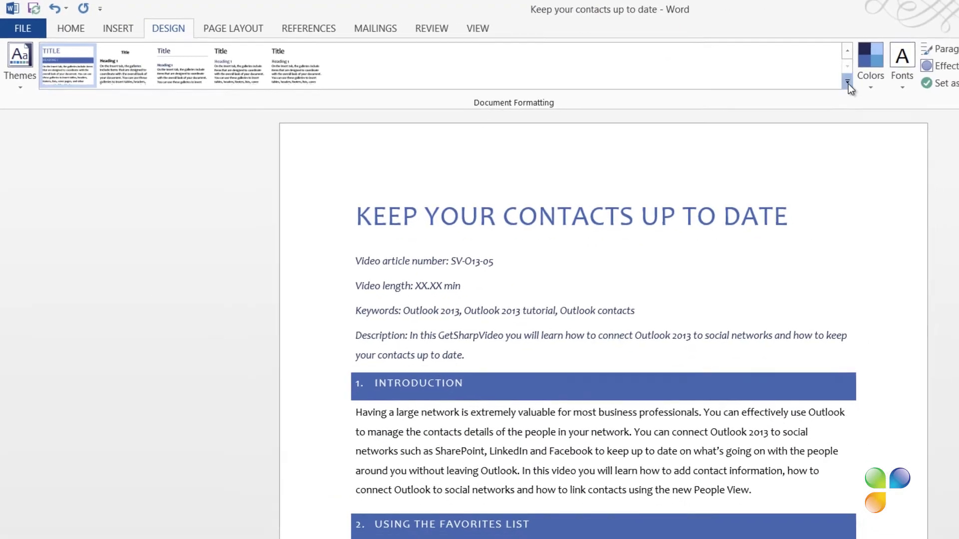
left_click(849, 83)
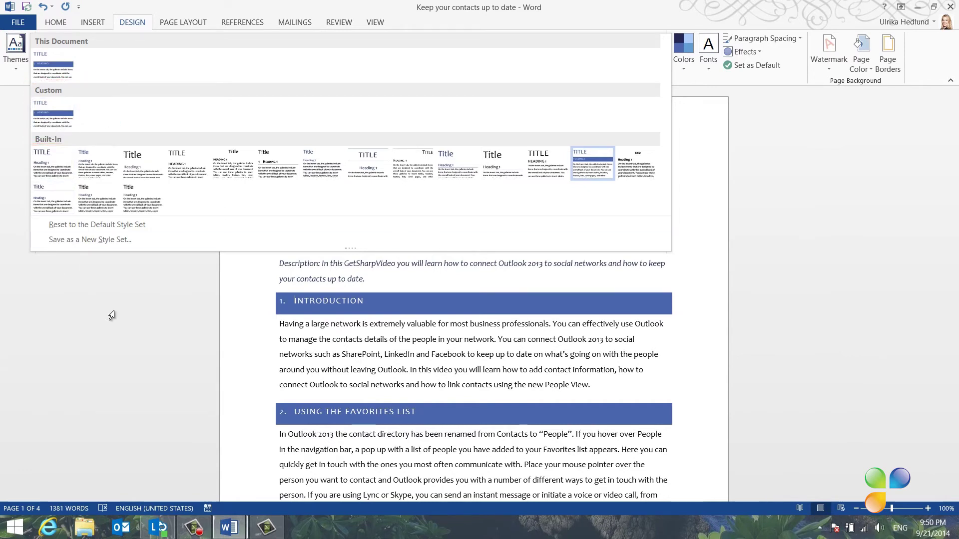
left_click(112, 315)
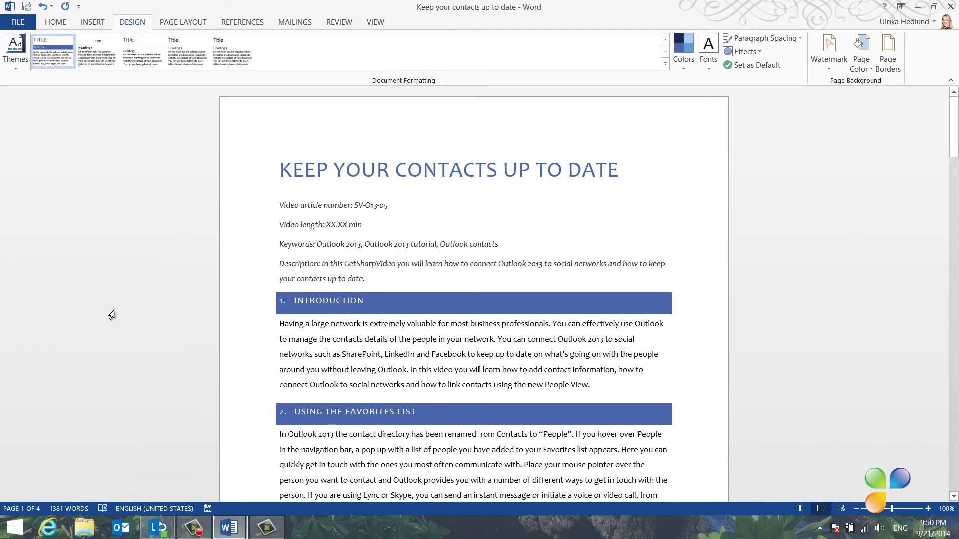
- Save and close the Keep your contacts up to date script, then relaunch Word and open a copy of it
left_click(27, 7)
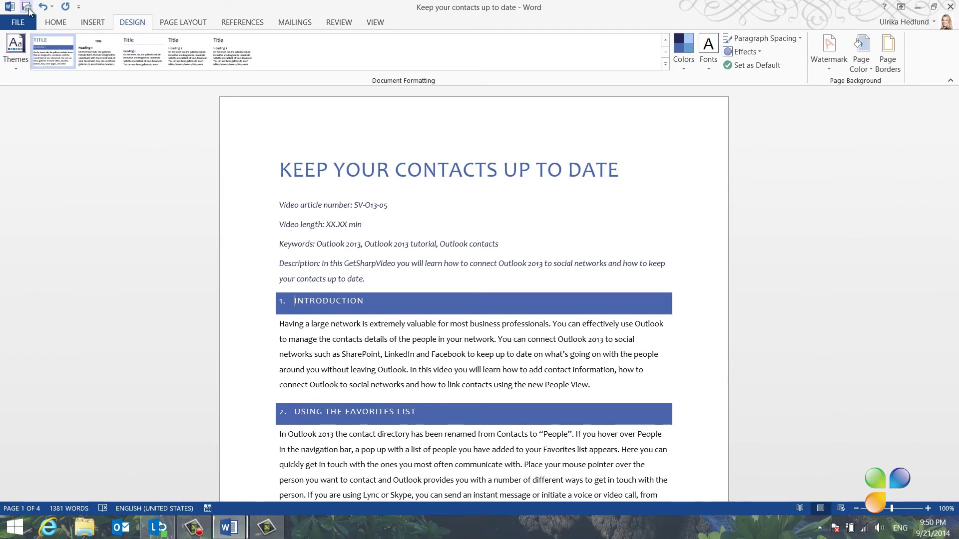
left_click(952, 8)
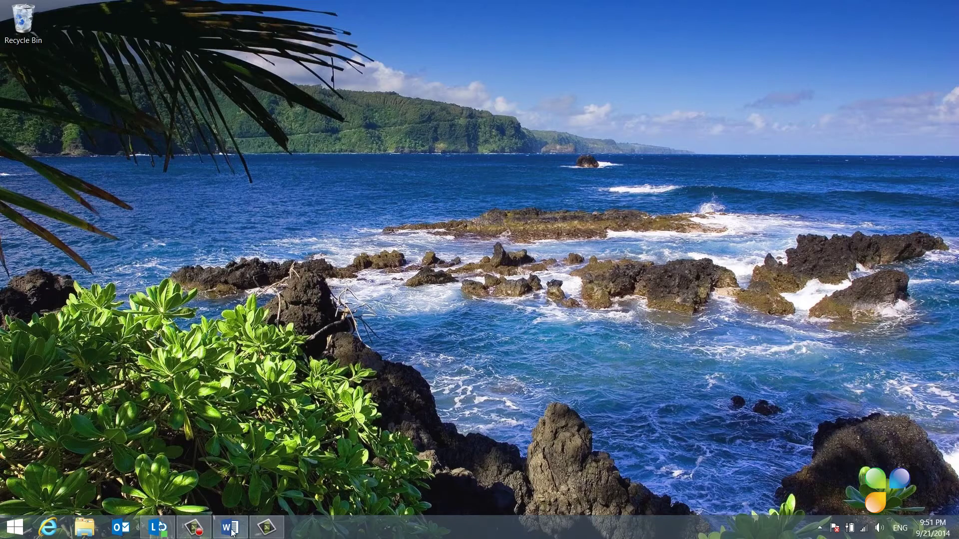
left_click(230, 528)
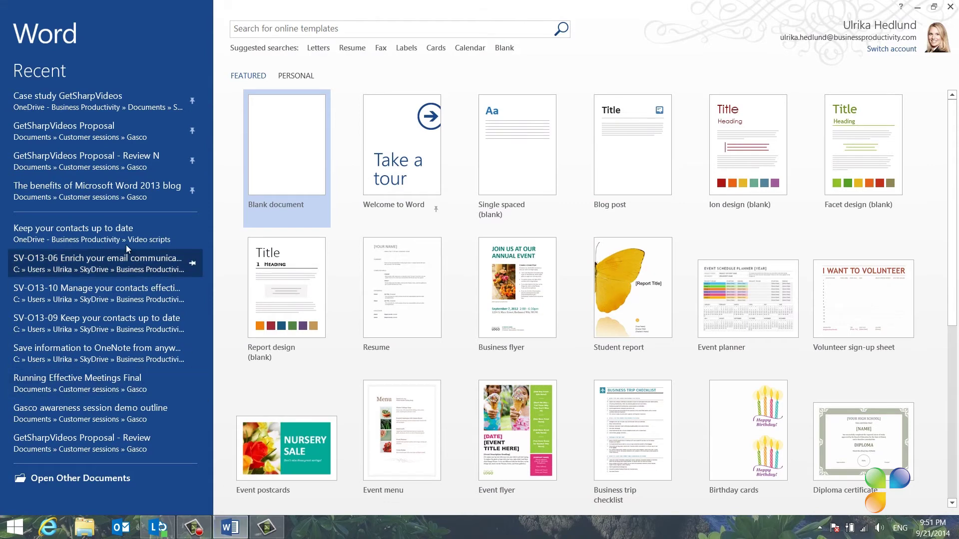
right_click(120, 237)
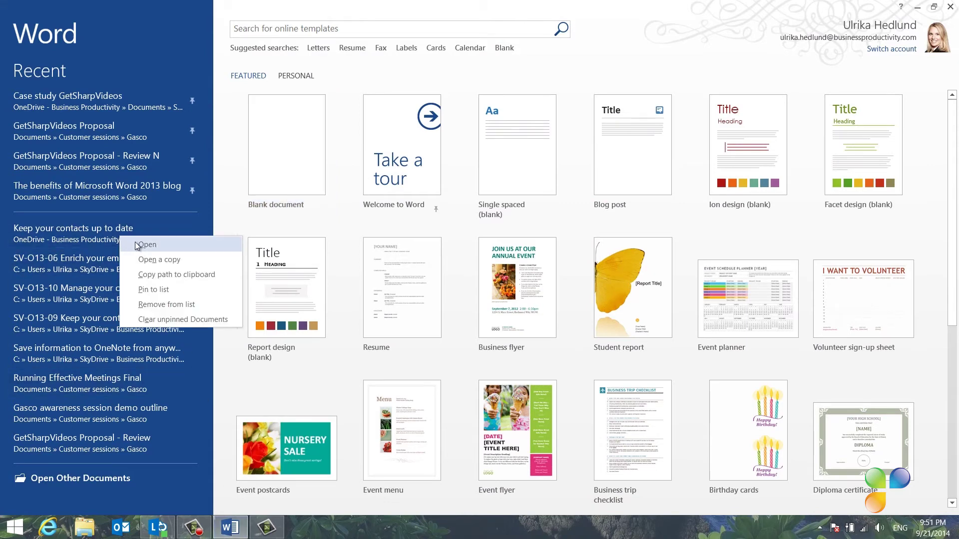
left_click(176, 258)
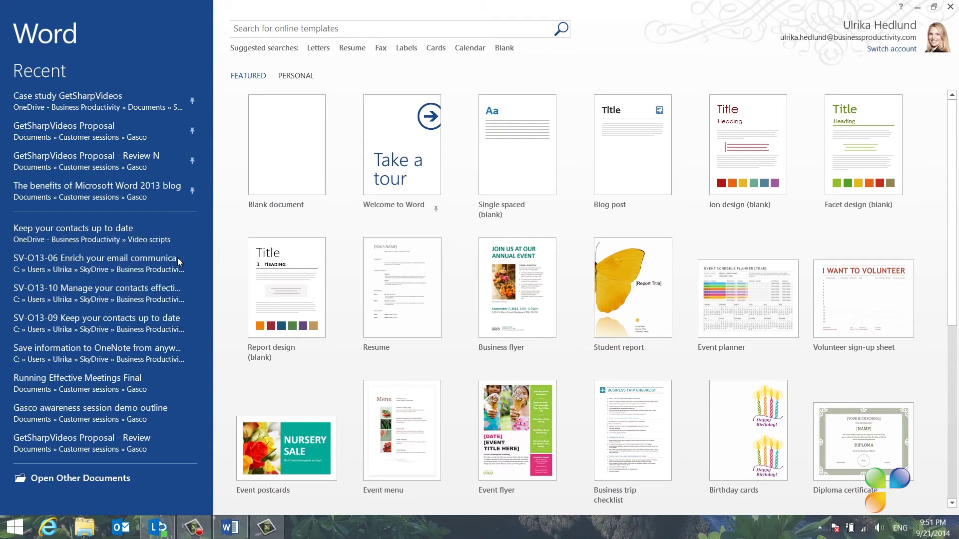
- Replace the title with 'VIDEO TITLE' and save as Word Template 'Video Script Template'
left_click_drag(282, 170, 589, 167)
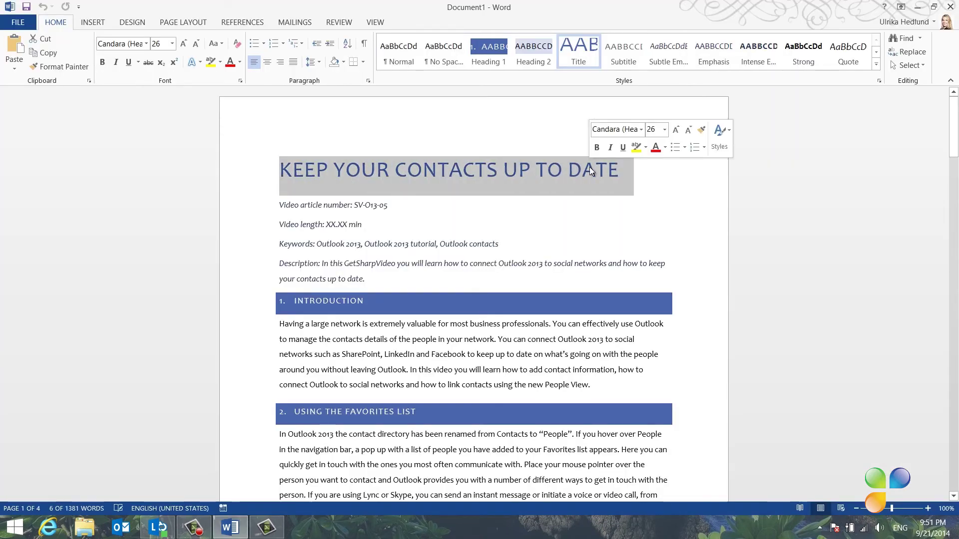
type("VIDEO TITLE")
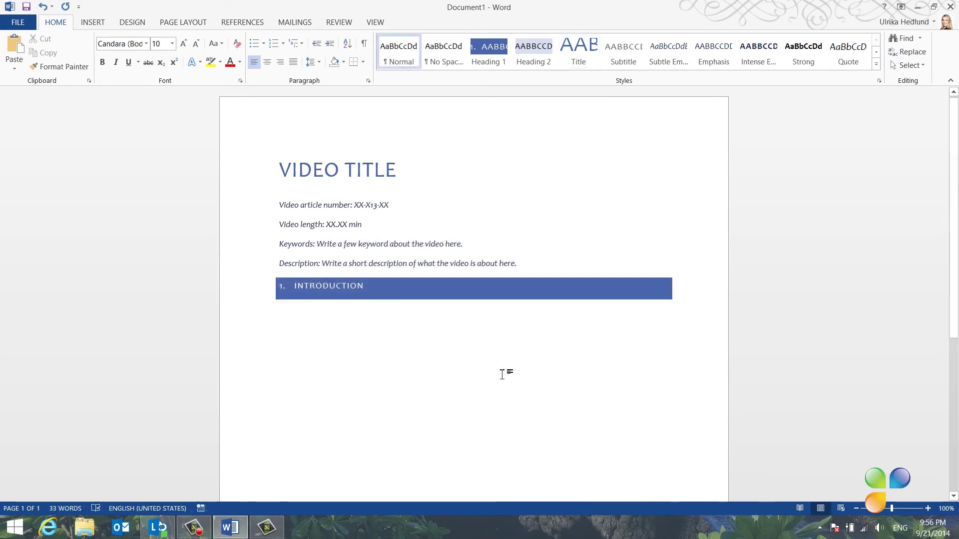
left_click(21, 22)
left_click(41, 134)
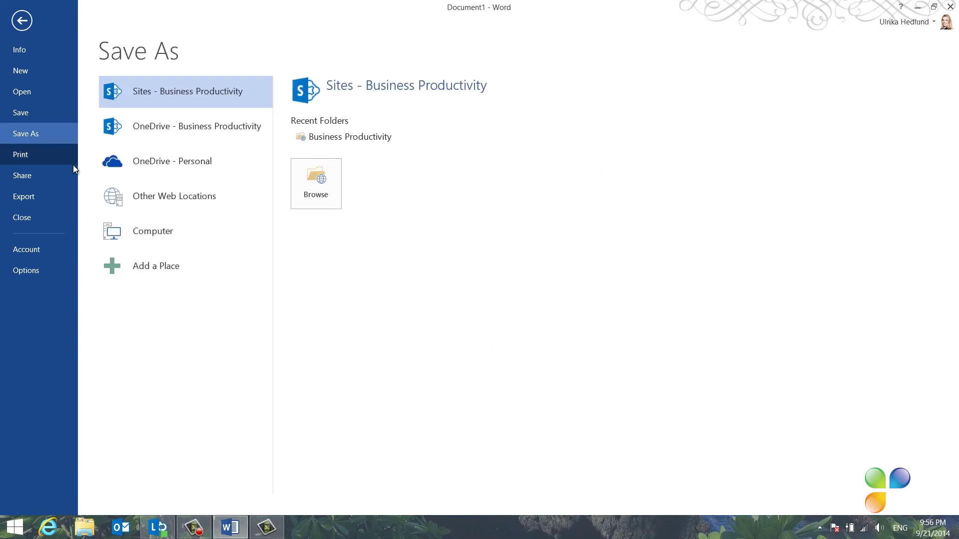
left_click(139, 230)
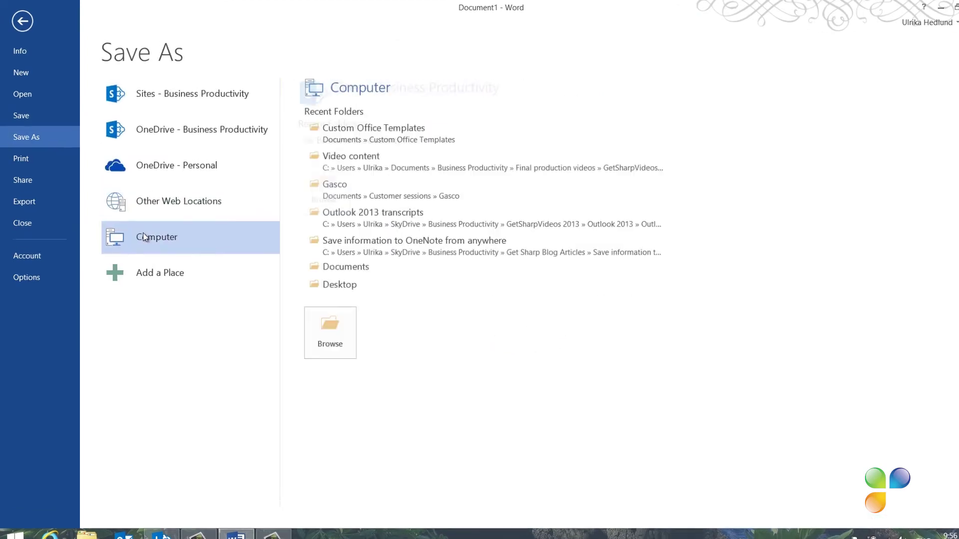
left_click(340, 352)
left_click(271, 243)
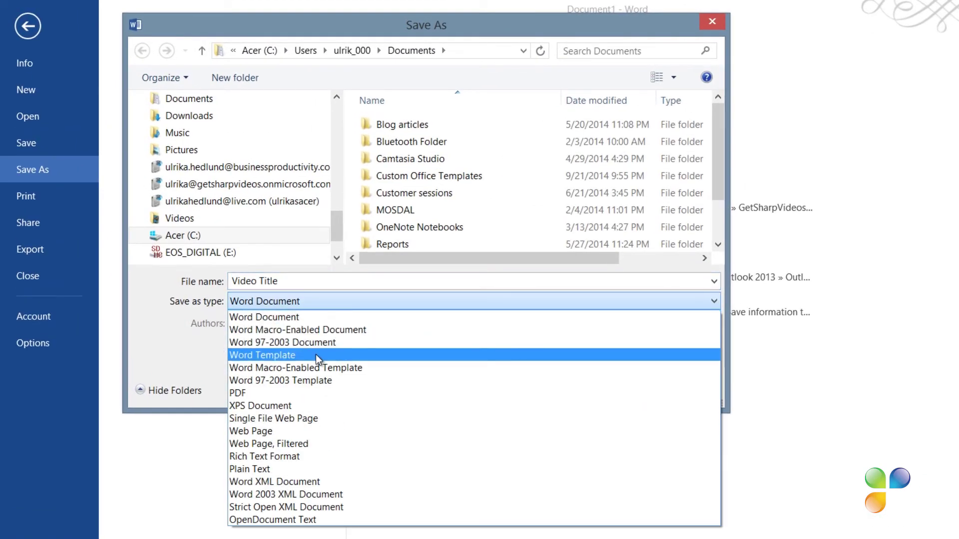
left_click(316, 355)
double_click(299, 282)
type("Script Templa")
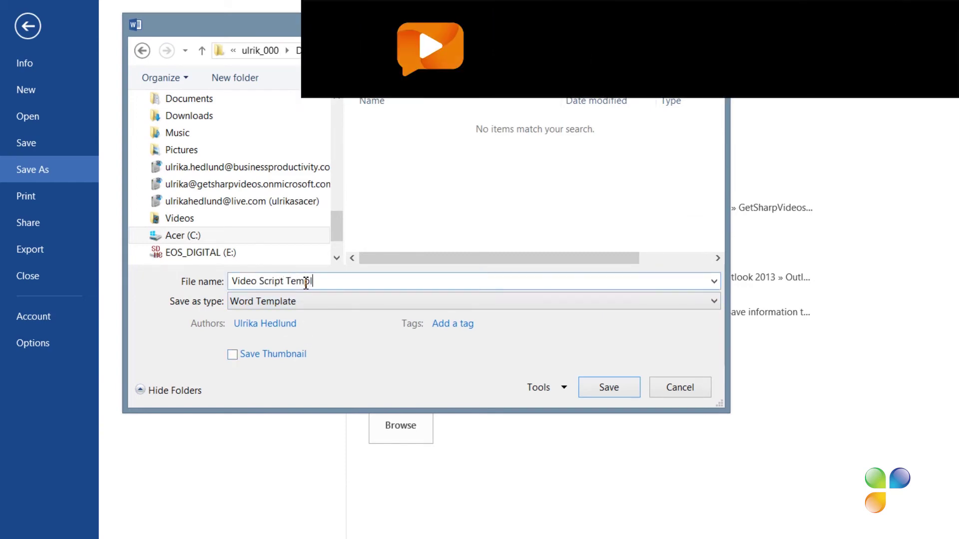
type("te")
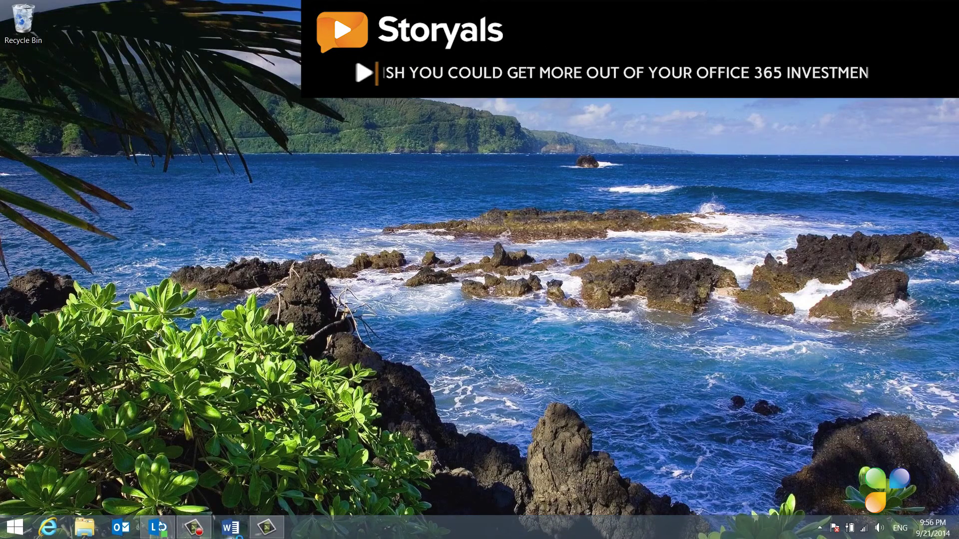
- Open the Keep your contacts up to date script and publish it as a PDF on the Desktop
left_click(229, 526)
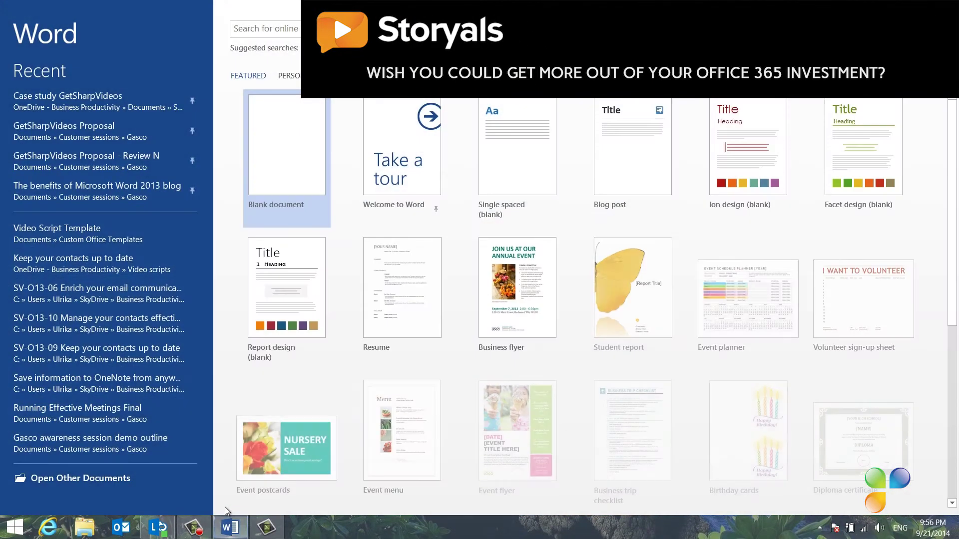
left_click(293, 77)
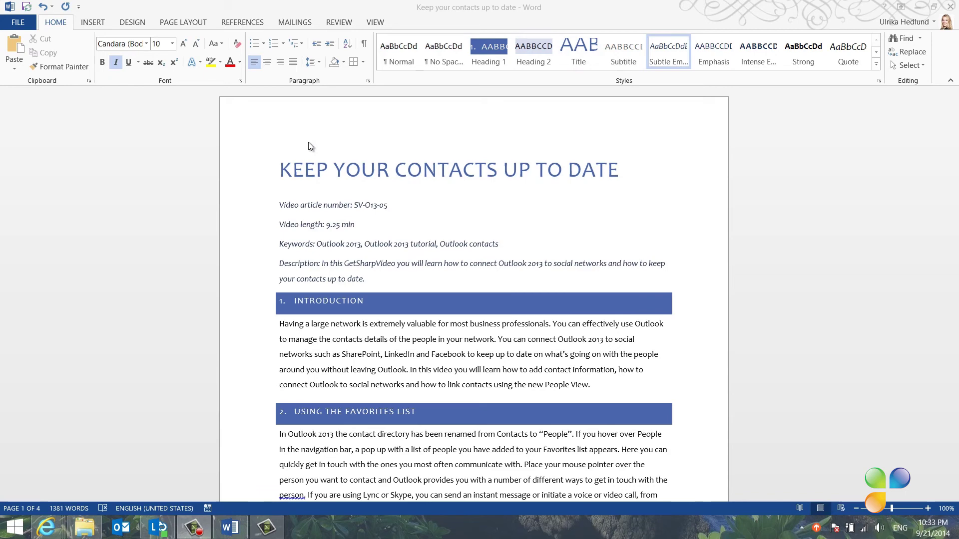
left_click(17, 22)
left_click(26, 198)
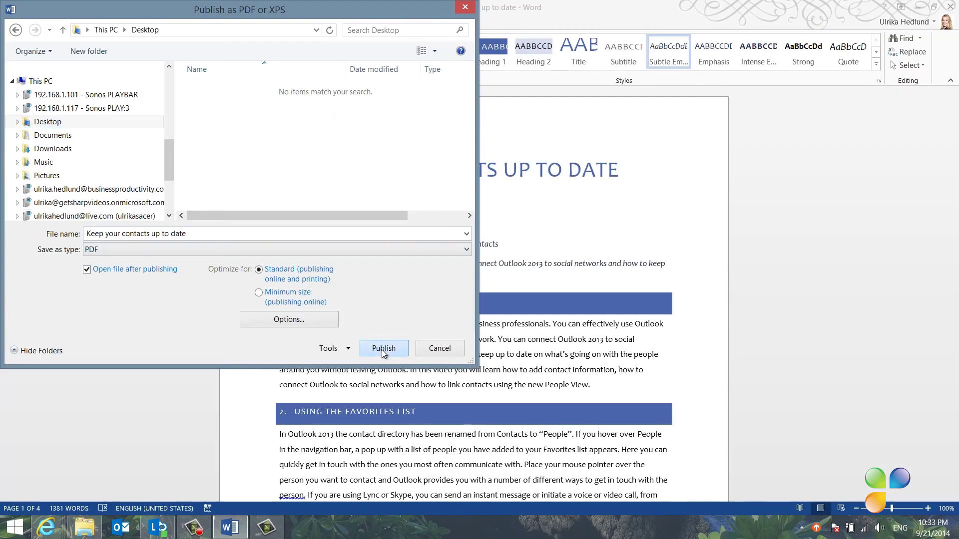
left_click(383, 348)
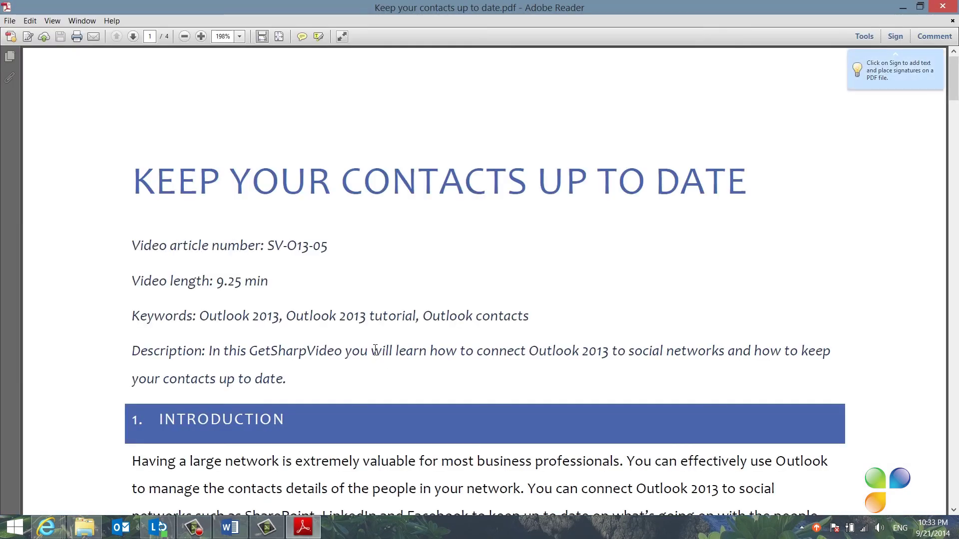
- Scroll through the exported PDF and the Communicate properly using email PDF, then close Adobe Reader
scroll(430, 205, "down", 3)
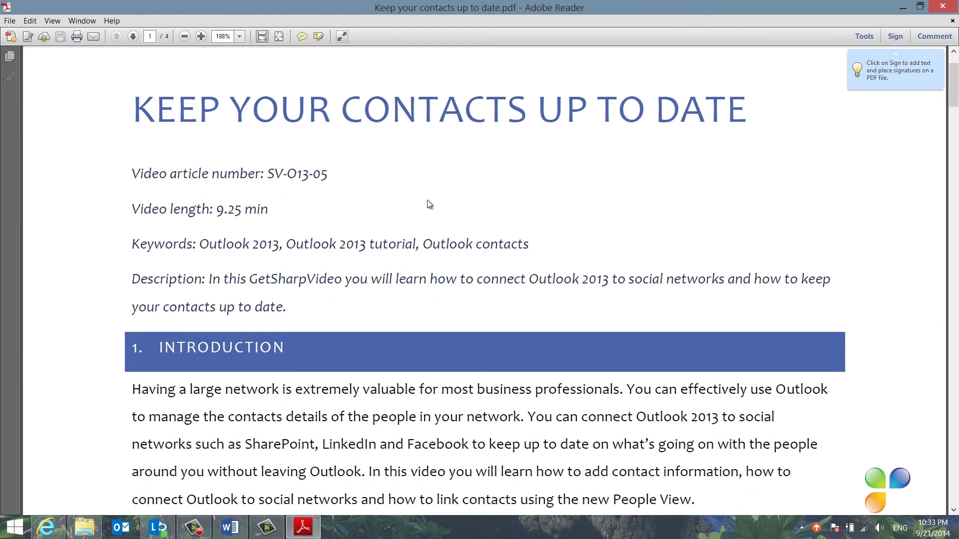
scroll(429, 205, "up", 3)
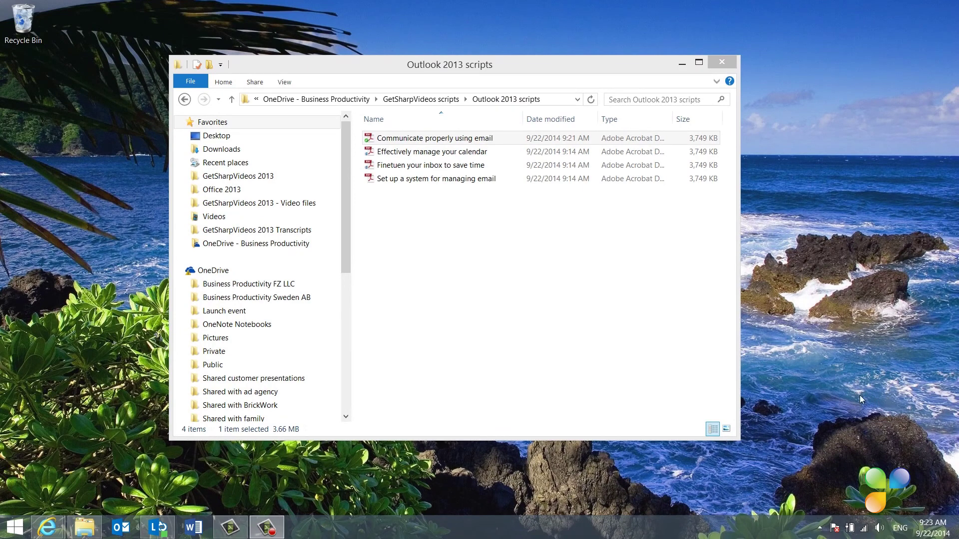
double_click(435, 140)
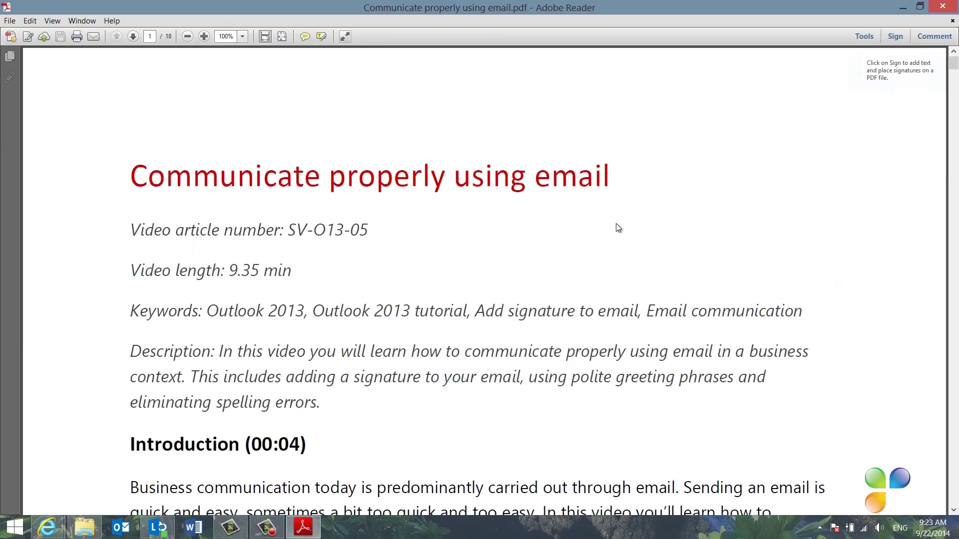
scroll(652, 232, "down", 5)
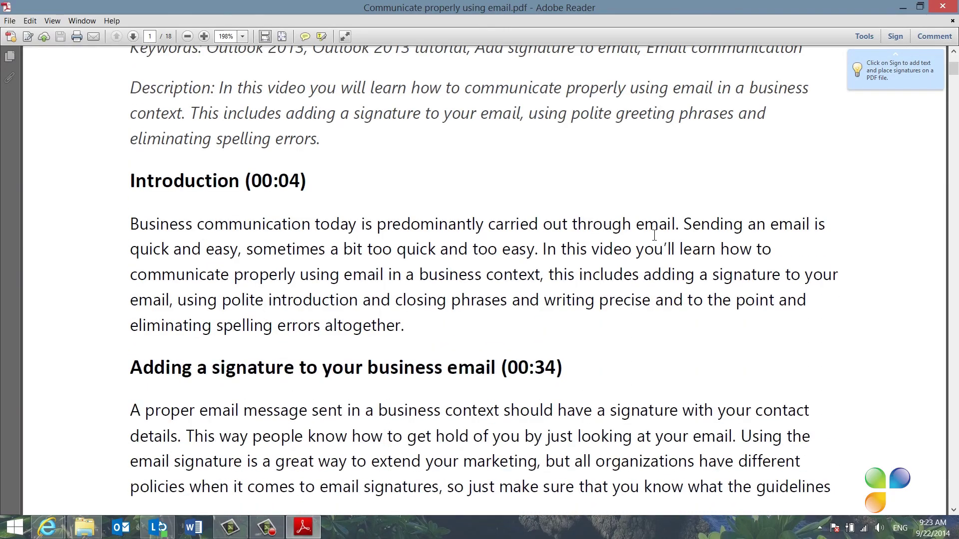
scroll(655, 235, "up", 5)
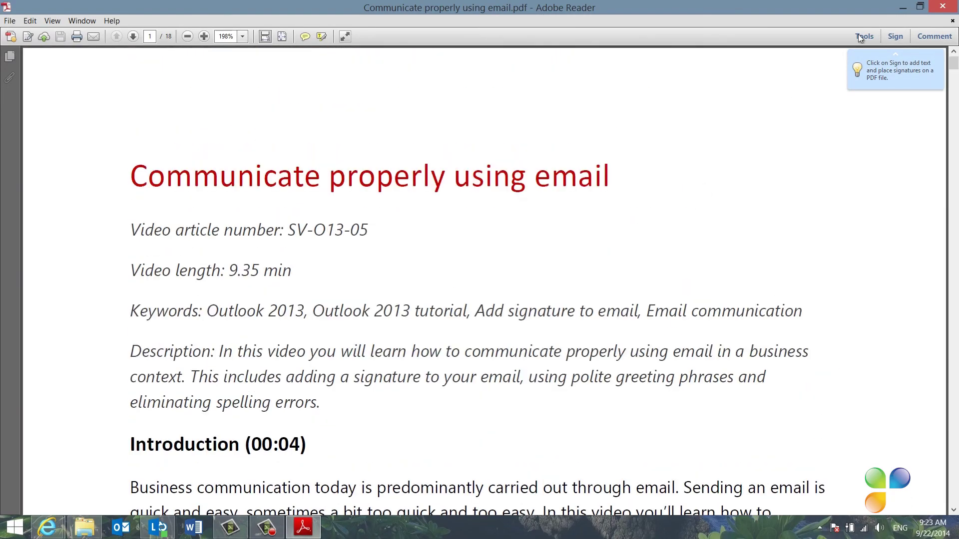
left_click(942, 6)
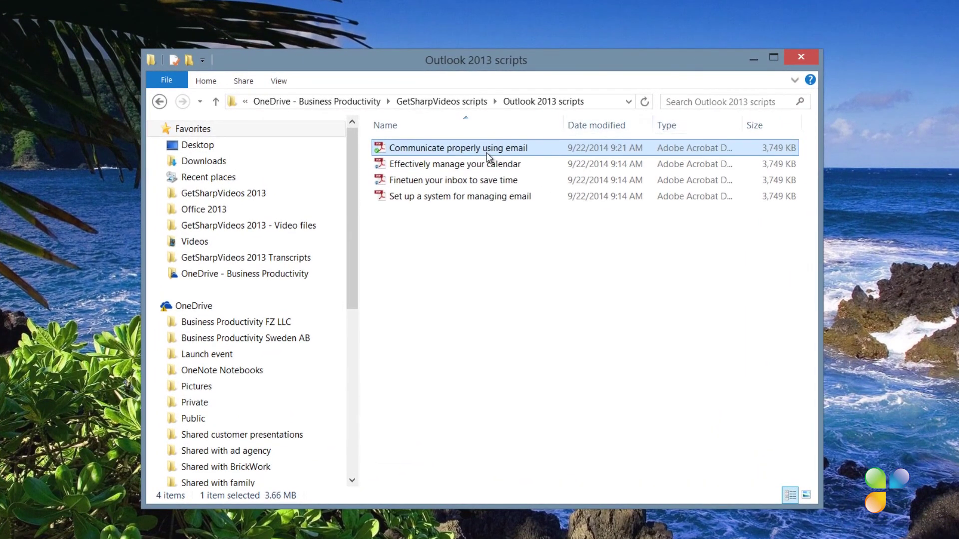
- Open the Communicate properly using email PDF with Word (desktop) from File Explorer
right_click(463, 148)
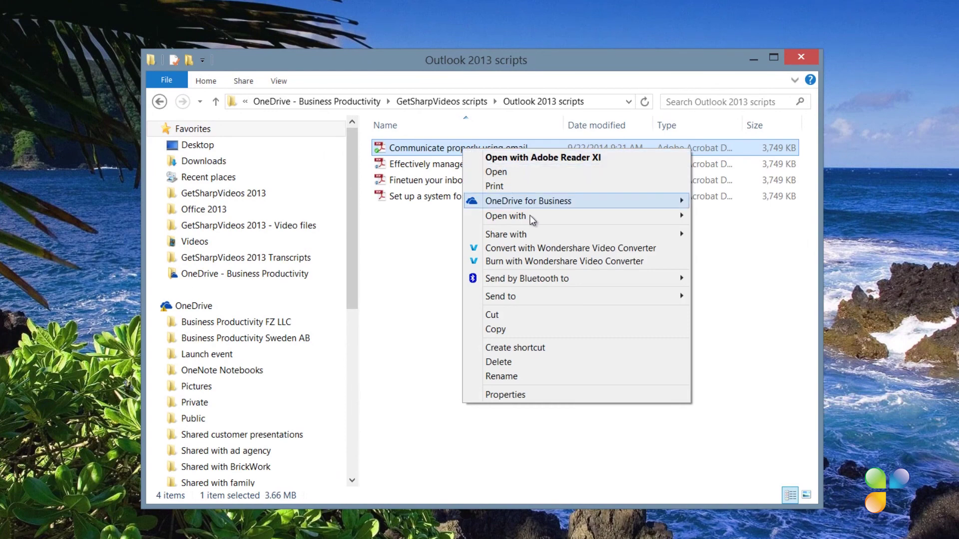
mouse_move(533, 220)
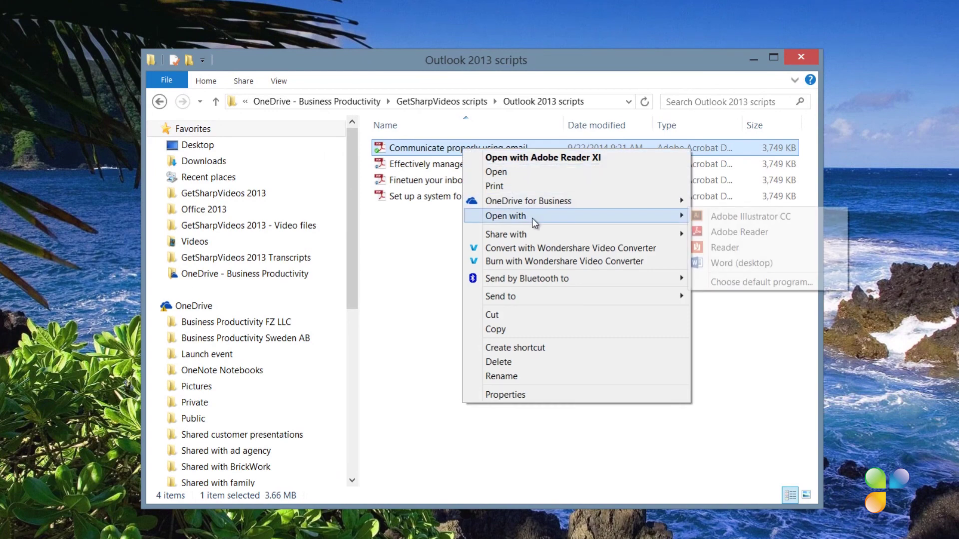
left_click(744, 263)
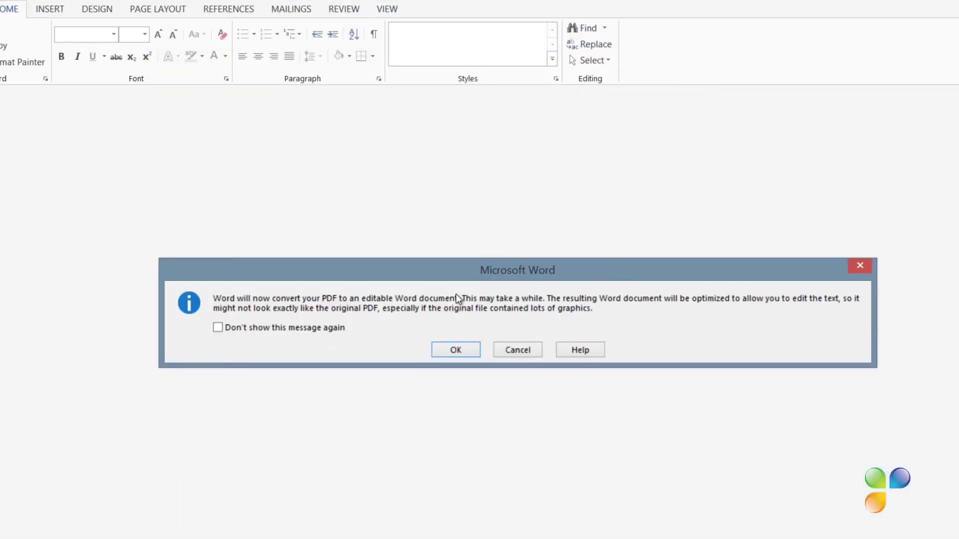
- Accept the PDF conversion and apply the blue banded-heading style set from Design
left_click(454, 348)
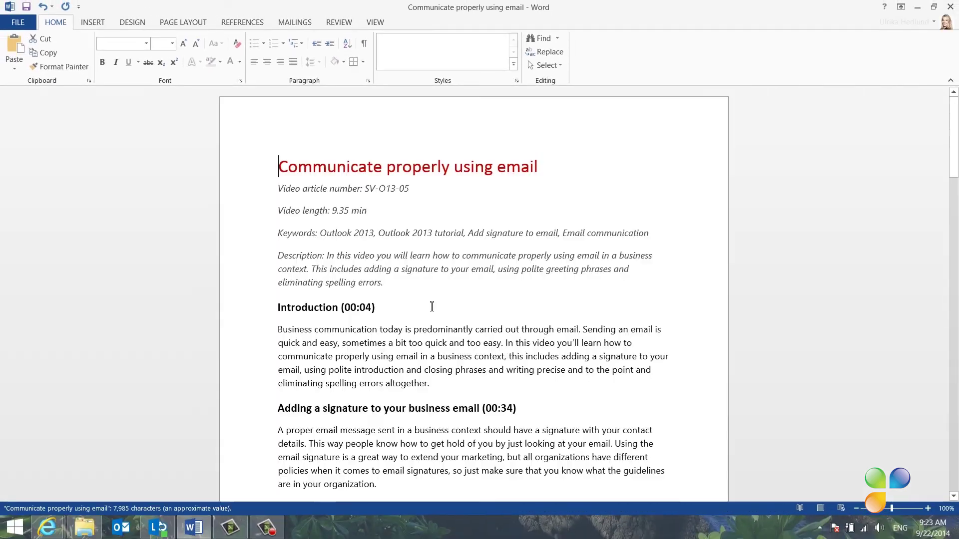
scroll(430, 307, "down", 3)
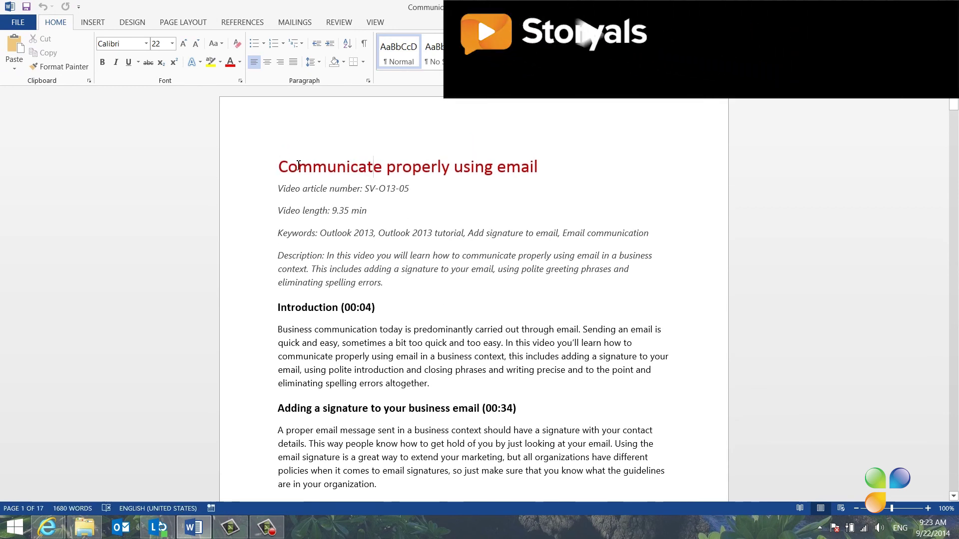
left_click(134, 24)
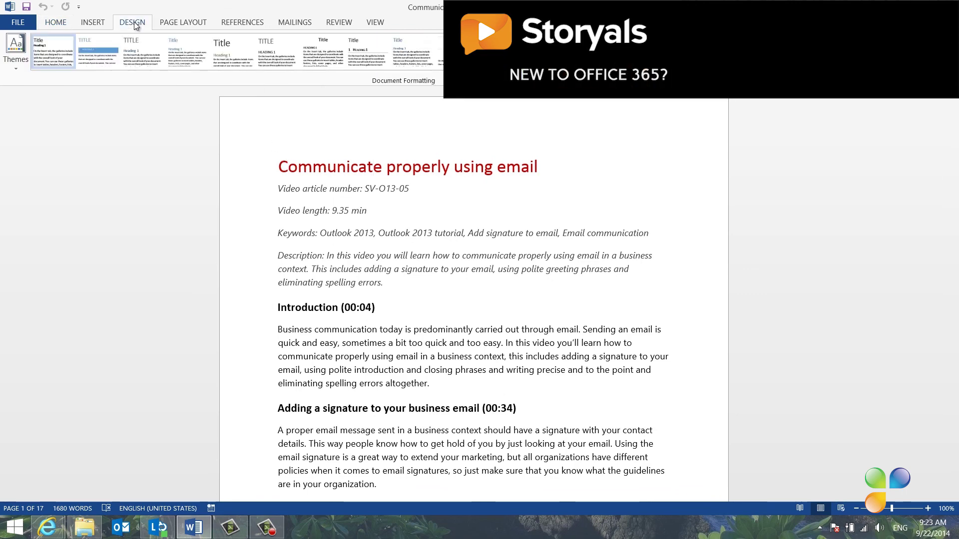
left_click(106, 45)
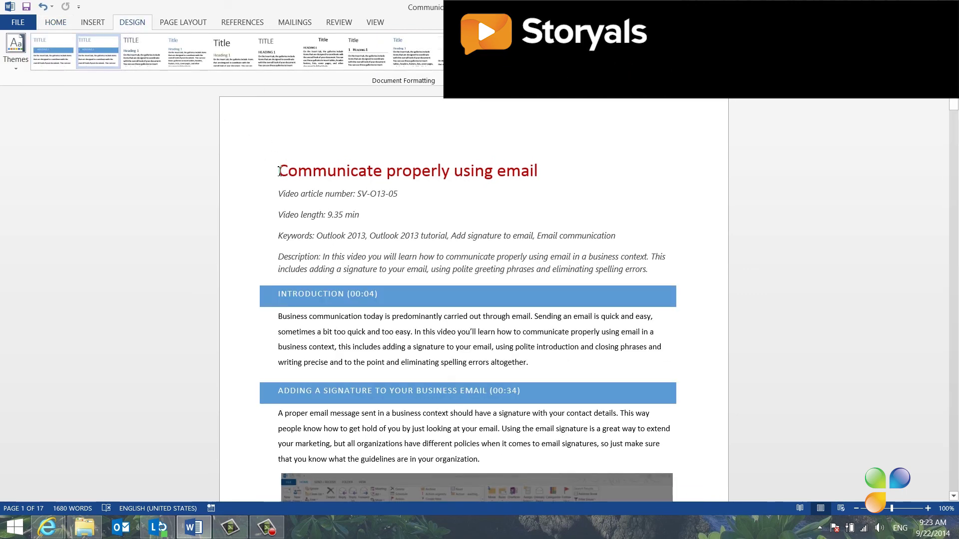
- Give the 'Communicate properly using email' title line the Title style
left_click(64, 24)
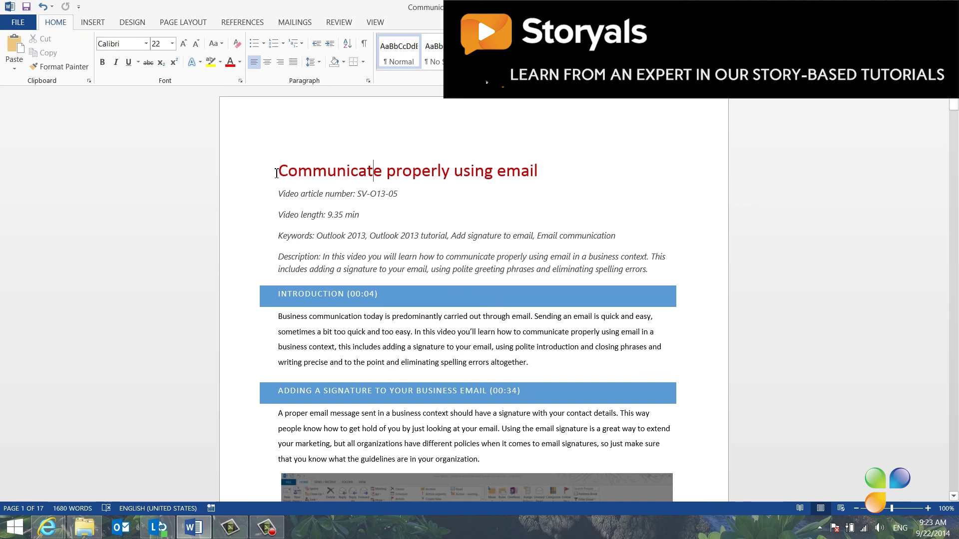
left_click_drag(275, 172, 546, 173)
left_click(573, 53)
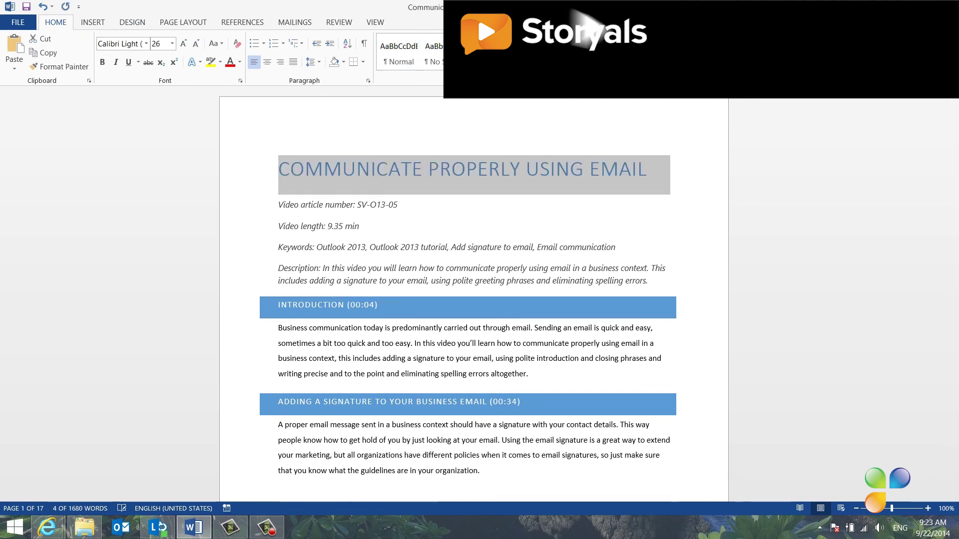
left_click(668, 202)
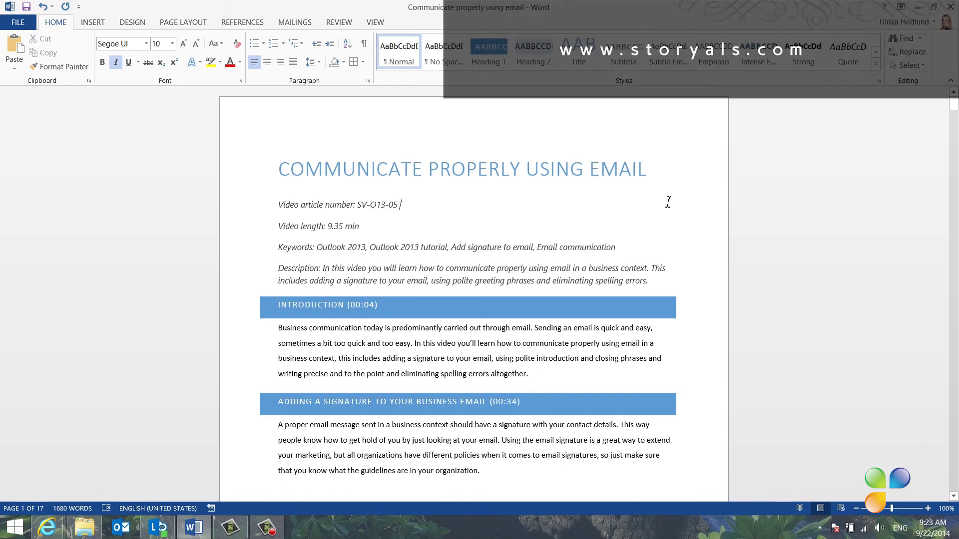